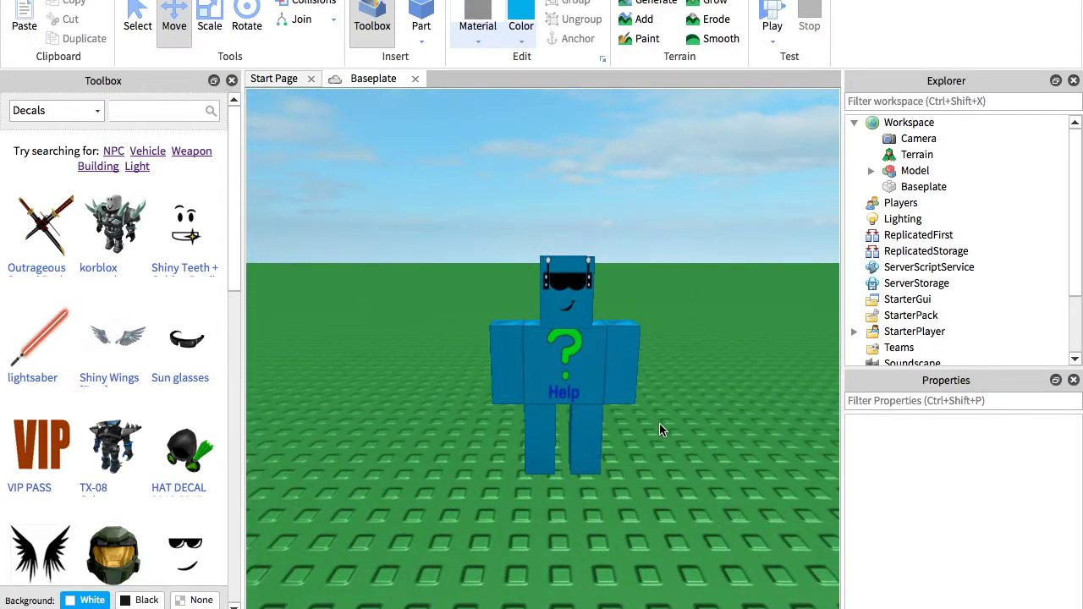
# Step: Examine the blue character model on the baseplate, including its face and the question-mark Help decal, from several angles and distances
pyautogui.scroll(5, 659, 423)
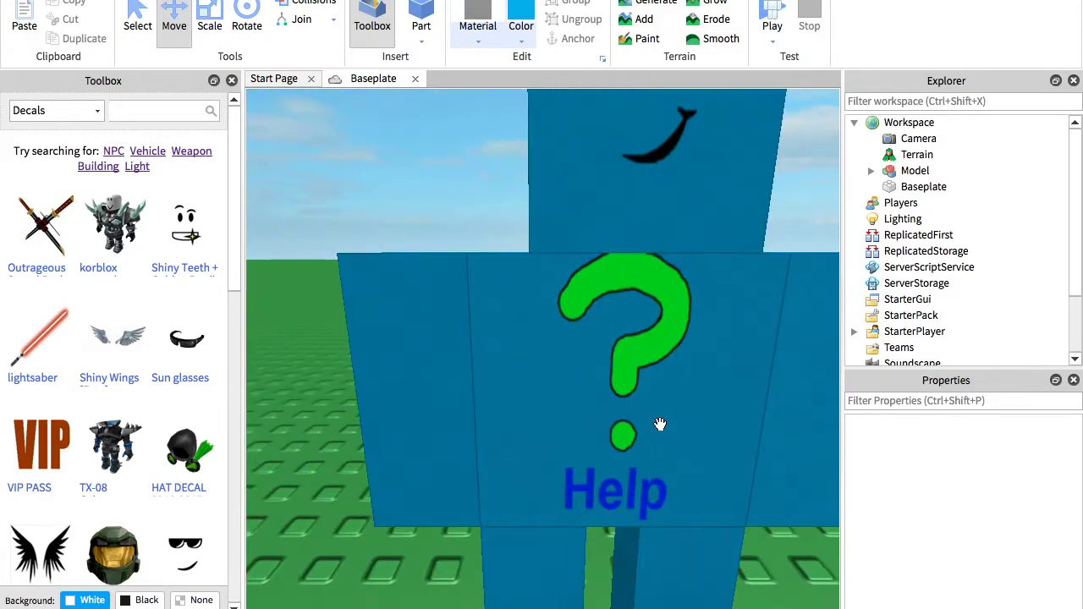
pyautogui.scroll(-5, 659, 423)
pyautogui.scroll(3, 660, 423)
pyautogui.scroll(-1, 661, 430)
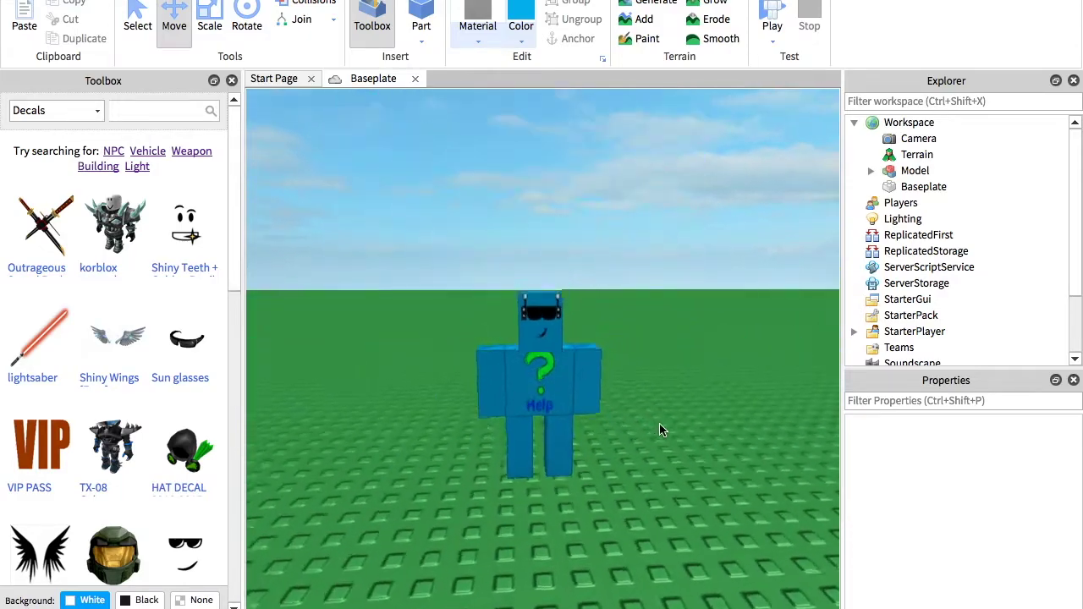
pyautogui.press('s')
pyautogui.press('a')
pyautogui.press('w')
pyautogui.moveTo(660, 430); pyautogui.dragTo(660, 428, button='right')
pyautogui.press('s')
pyautogui.press('a')
pyautogui.press('d')
pyautogui.press('w')
pyautogui.rightClick(660, 427)
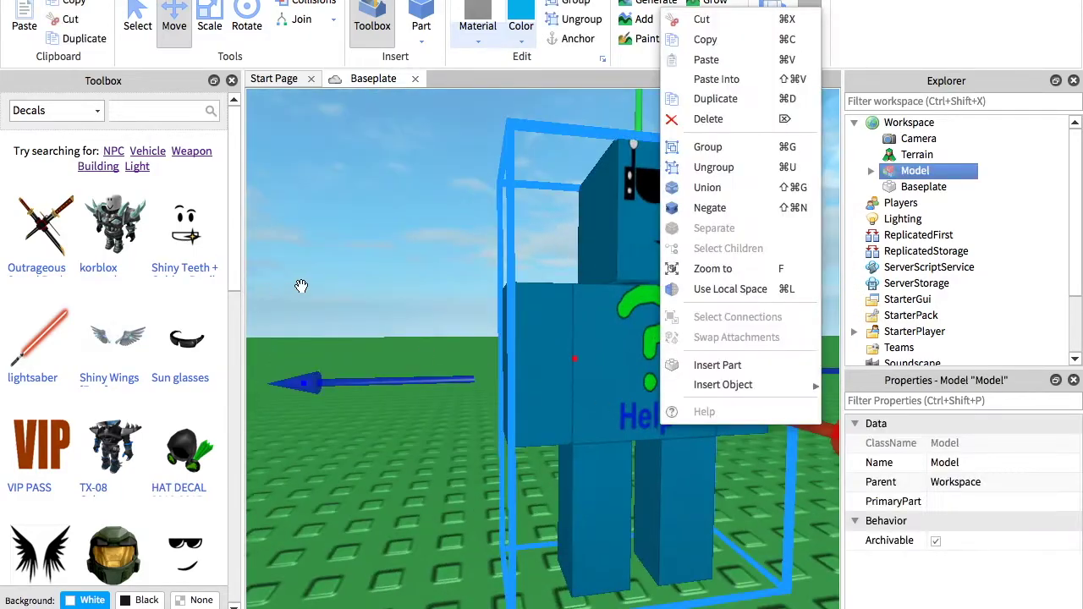
pyautogui.click(257, 269)
pyautogui.click(386, 300)
pyautogui.scroll(-5, 388, 306)
pyautogui.moveTo(390, 306); pyautogui.dragTo(390, 305, button='right')
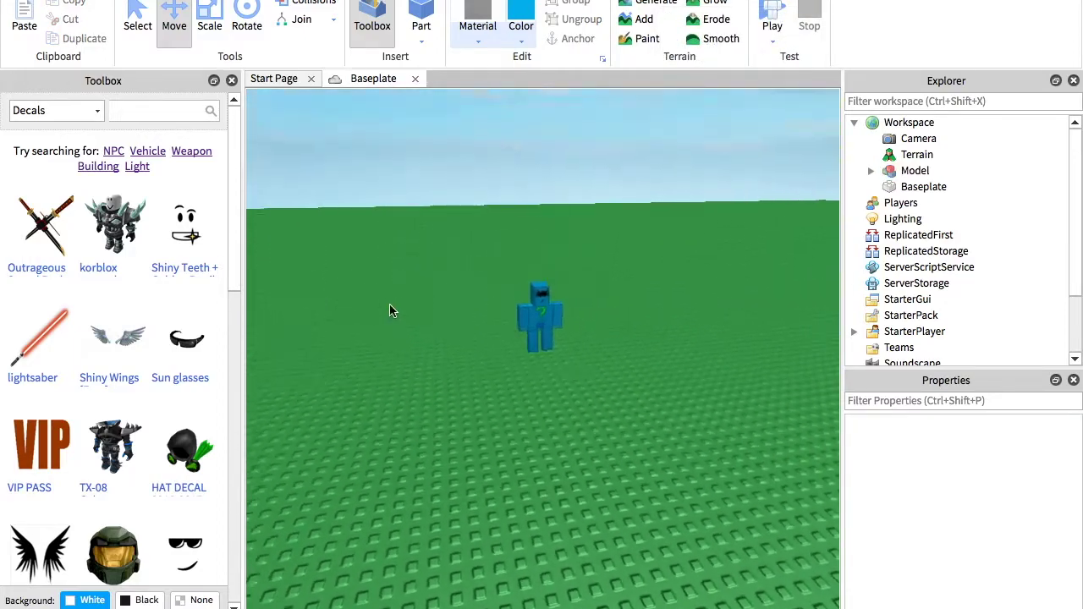
pyautogui.scroll(-2, 425, 295)
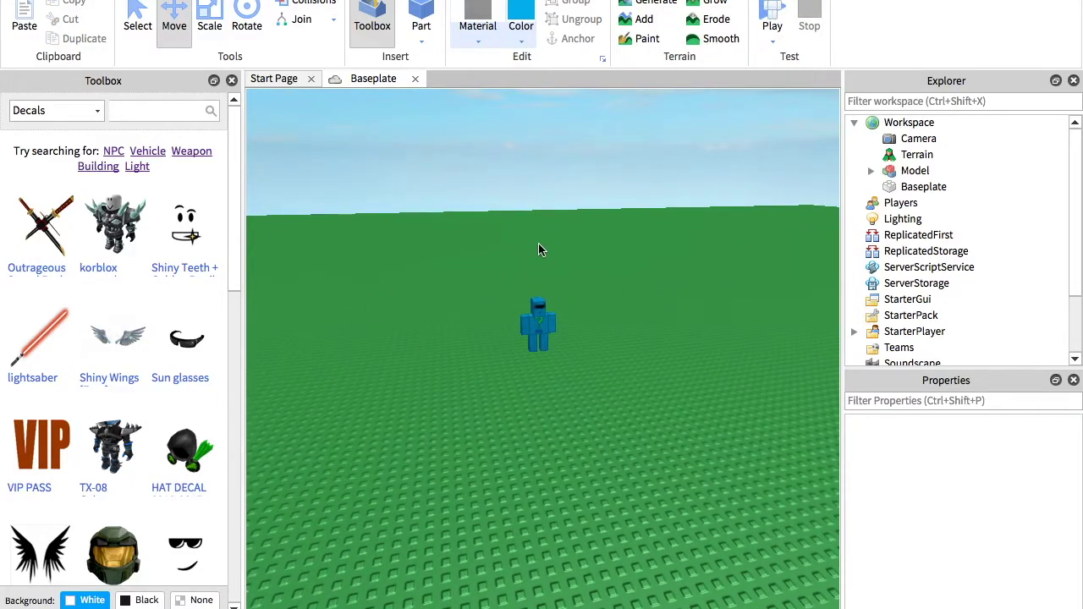
pyautogui.scroll(5, 592, 246)
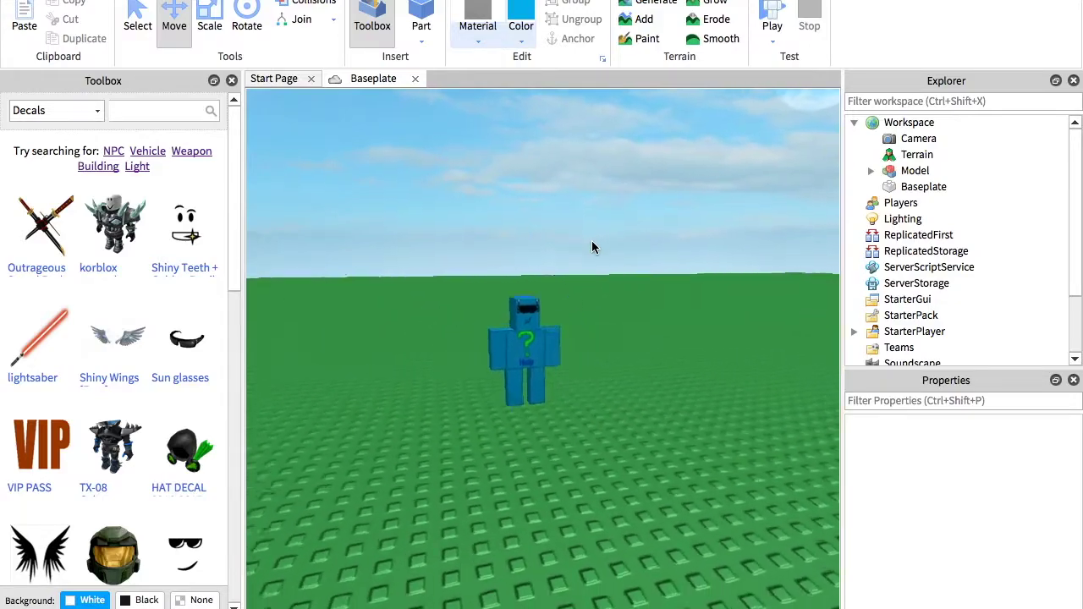
pyautogui.scroll(5, 591, 246)
pyautogui.scroll(-5, 592, 246)
pyautogui.scroll(6, 591, 246)
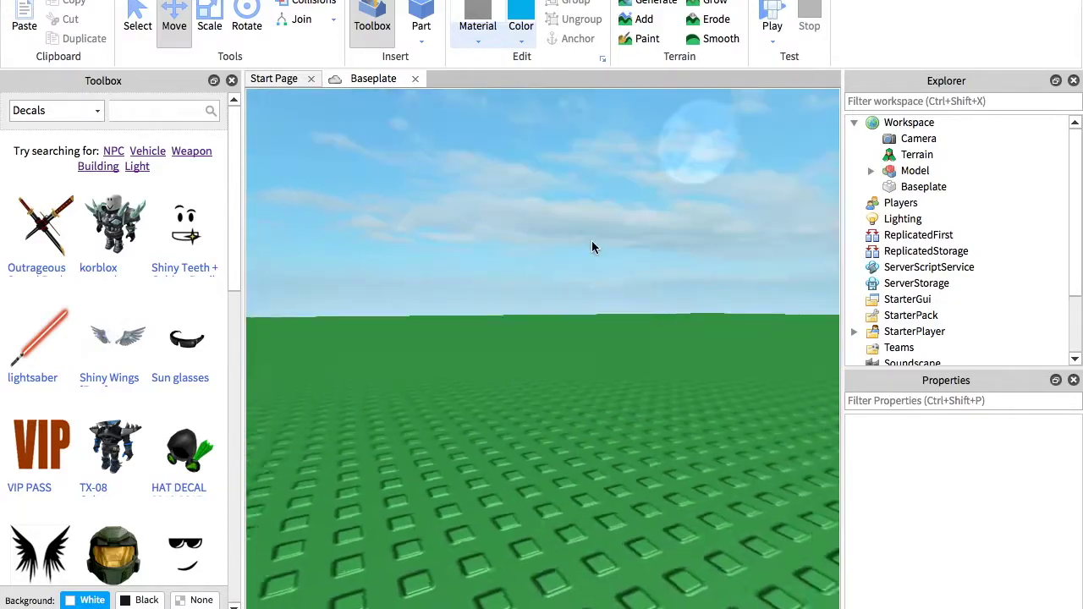
pyautogui.scroll(-3, 591, 247)
pyautogui.scroll(4, 592, 246)
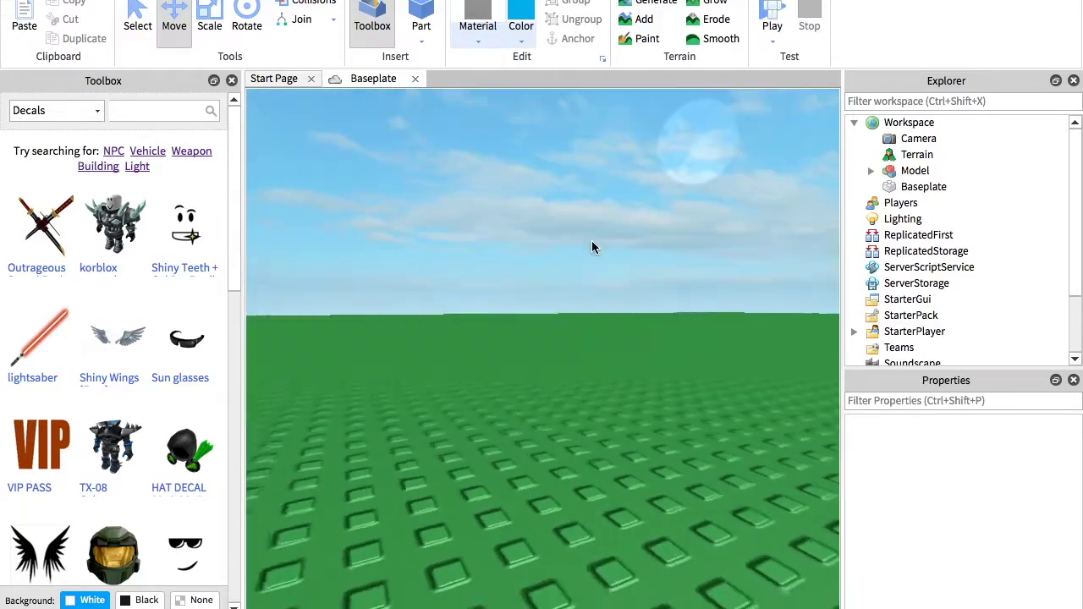
pyautogui.scroll(-5, 592, 246)
pyautogui.scroll(2, 592, 245)
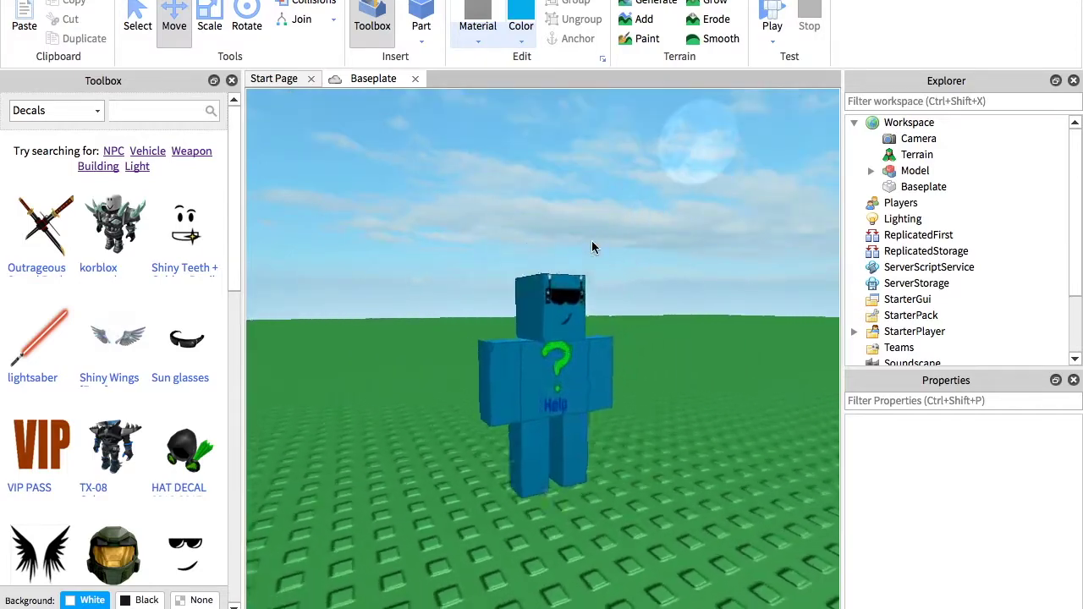
pyautogui.scroll(3, 591, 241)
pyautogui.scroll(-5, 591, 240)
pyautogui.scroll(5, 592, 240)
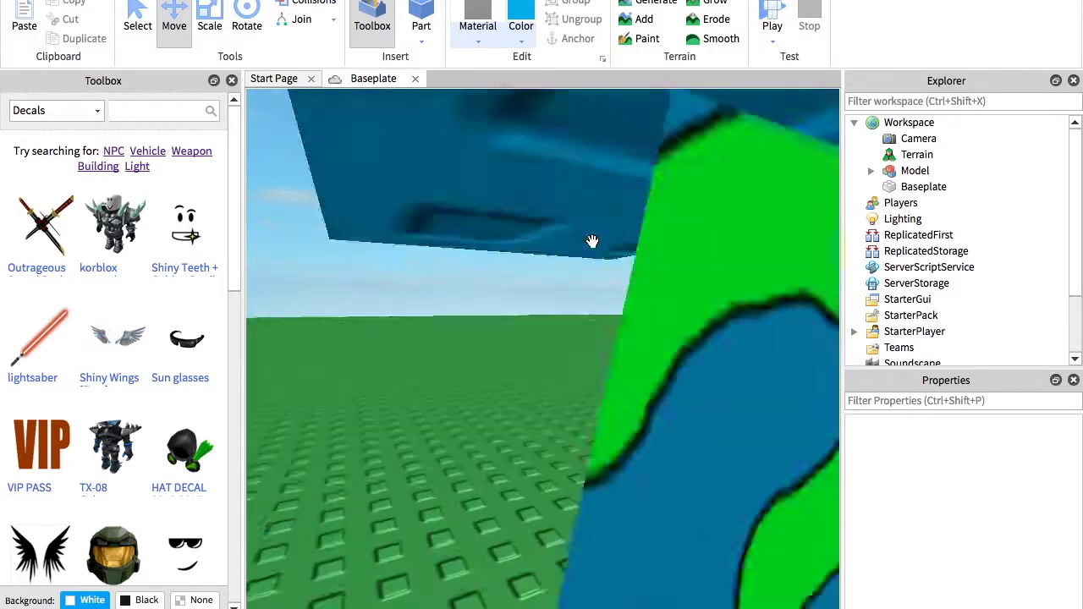
pyautogui.scroll(3, 592, 242)
pyautogui.scroll(-5, 593, 242)
pyautogui.scroll(3, 592, 242)
pyautogui.scroll(-2, 592, 242)
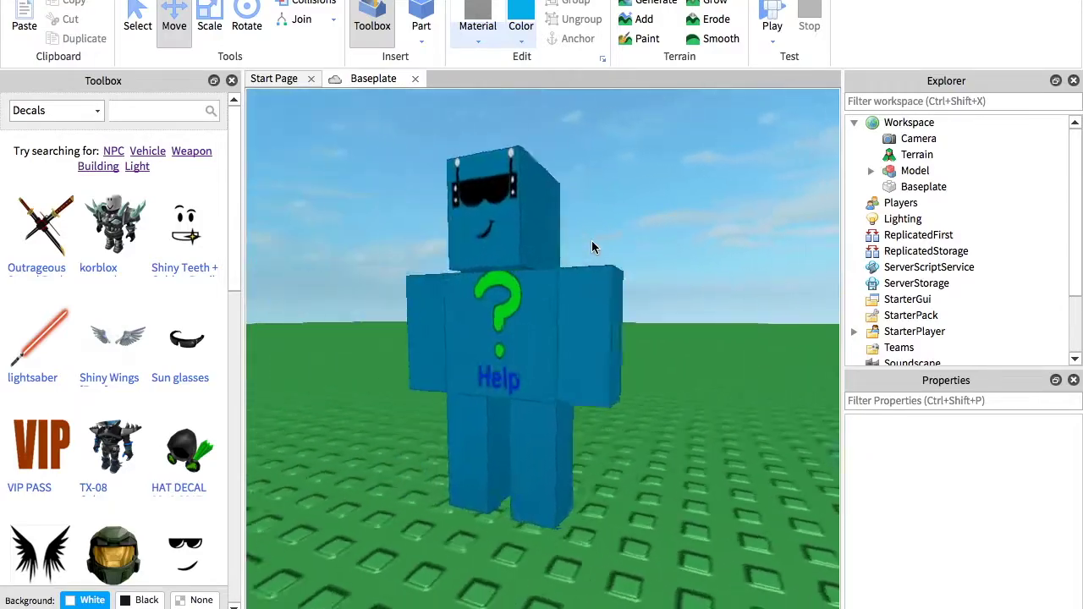
pyautogui.scroll(-2, 591, 240)
pyautogui.rightClick(592, 240)
pyautogui.click(412, 179)
pyautogui.scroll(-3, 413, 179)
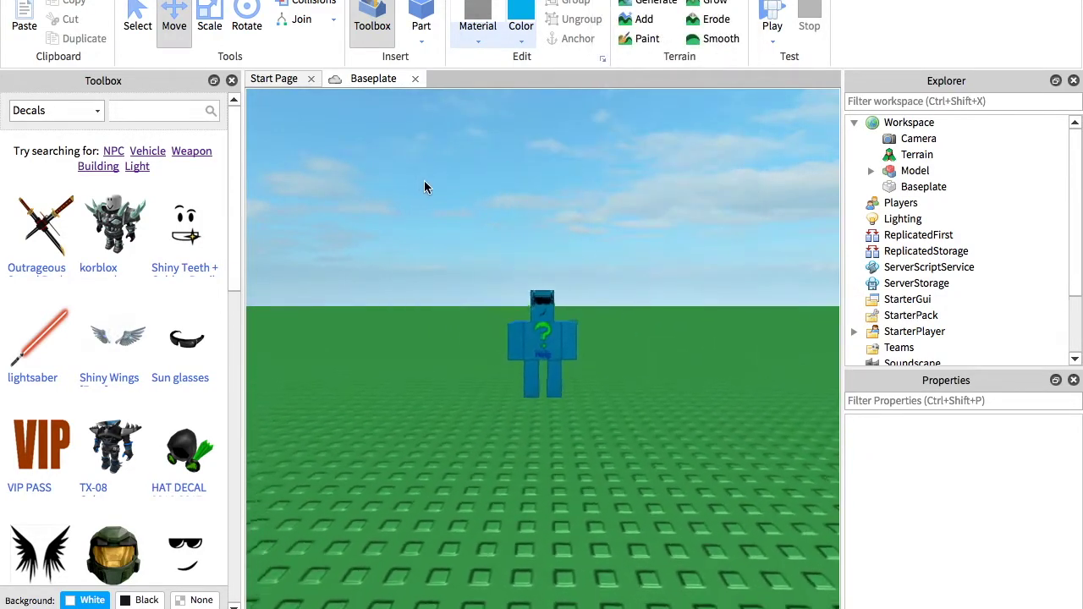
pyautogui.moveTo(655, 394); pyautogui.dragTo(655, 386, button='right')
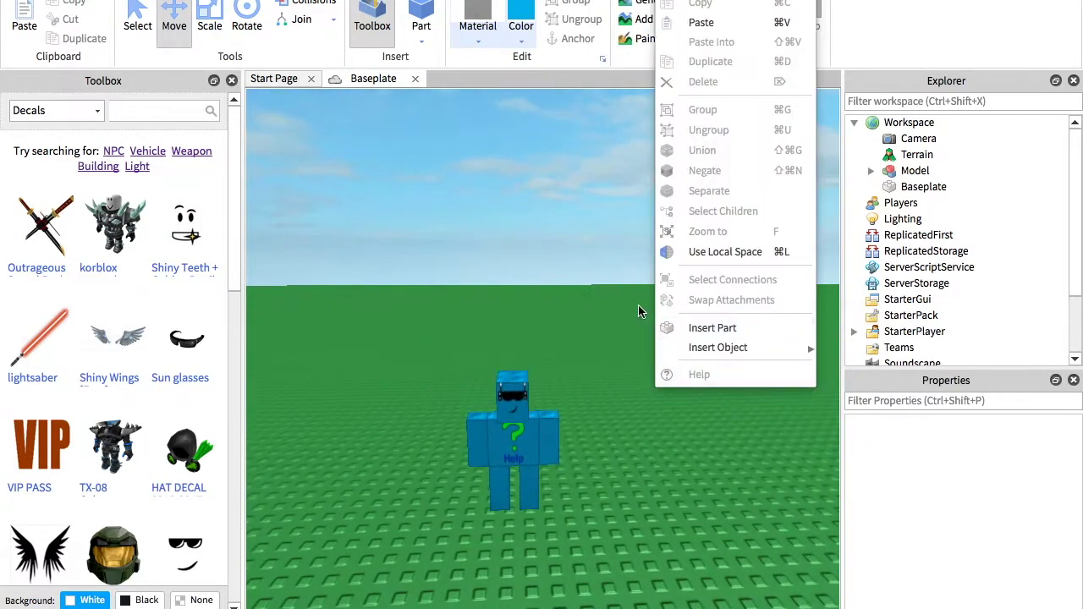
pyautogui.click(586, 293)
pyautogui.scroll(-2, 586, 292)
pyautogui.scroll(5, 586, 292)
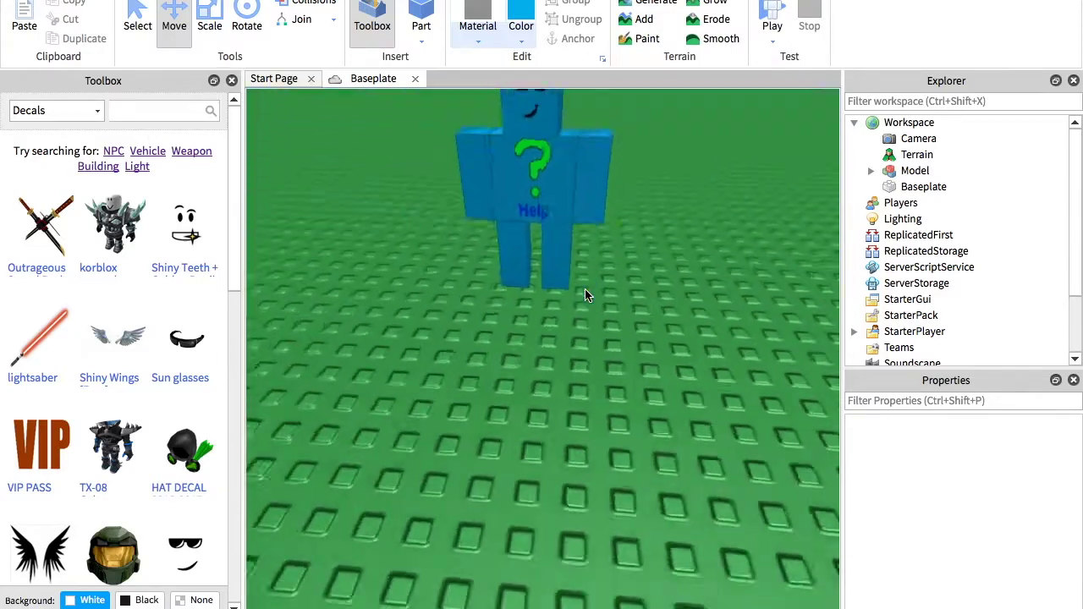
pyautogui.scroll(-3, 585, 294)
pyautogui.scroll(3, 585, 294)
pyautogui.scroll(-1, 585, 295)
pyautogui.scroll(3, 585, 294)
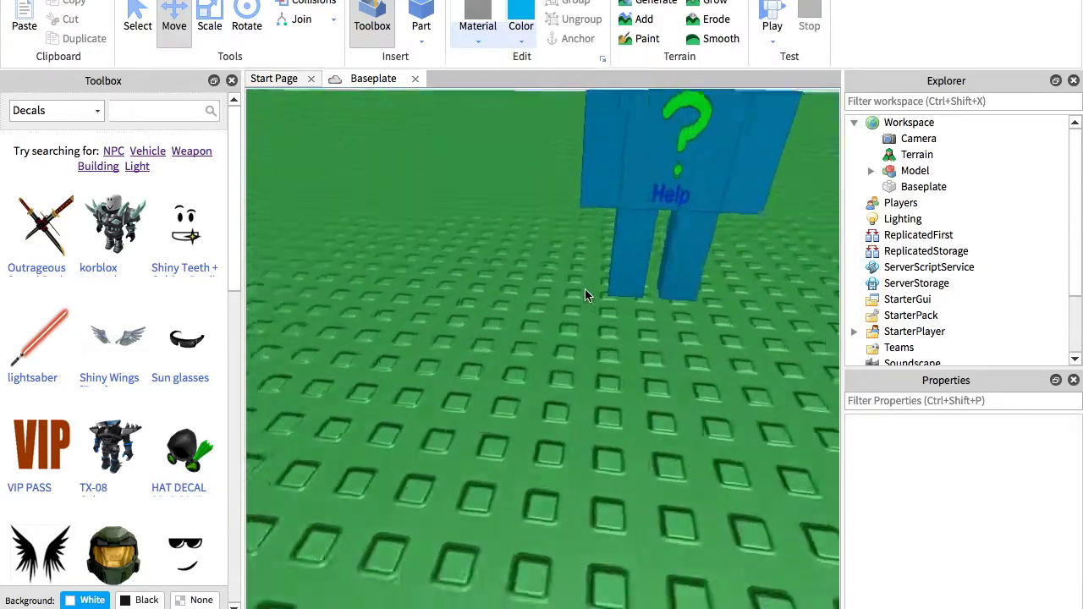
pyautogui.scroll(-4, 585, 294)
pyautogui.scroll(4, 586, 295)
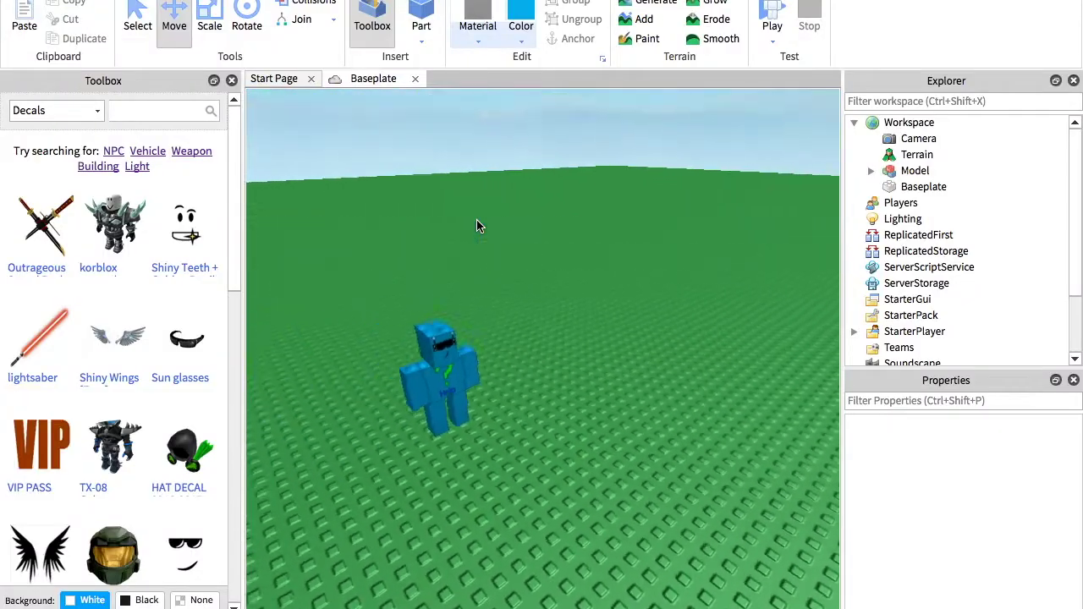
pyautogui.scroll(10, 477, 220)
pyautogui.moveTo(476, 219); pyautogui.dragTo(476, 219, button='right')
pyautogui.scroll(-4, 476, 219)
pyautogui.scroll(8, 477, 219)
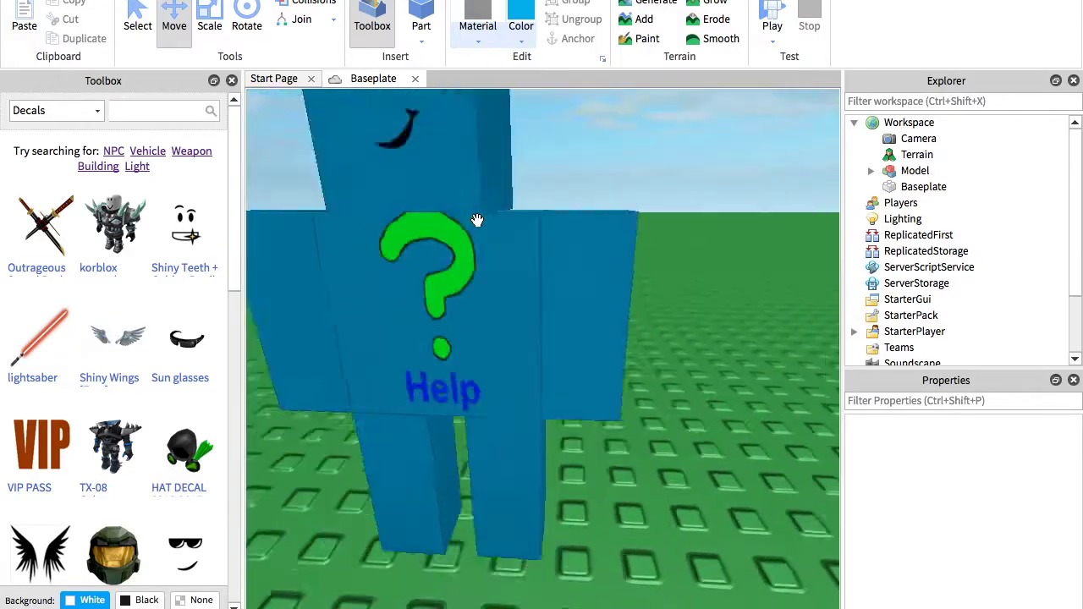
pyautogui.scroll(-8, 476, 219)
pyautogui.scroll(1, 476, 219)
pyautogui.scroll(3, 595, 239)
pyautogui.scroll(-7, 592, 239)
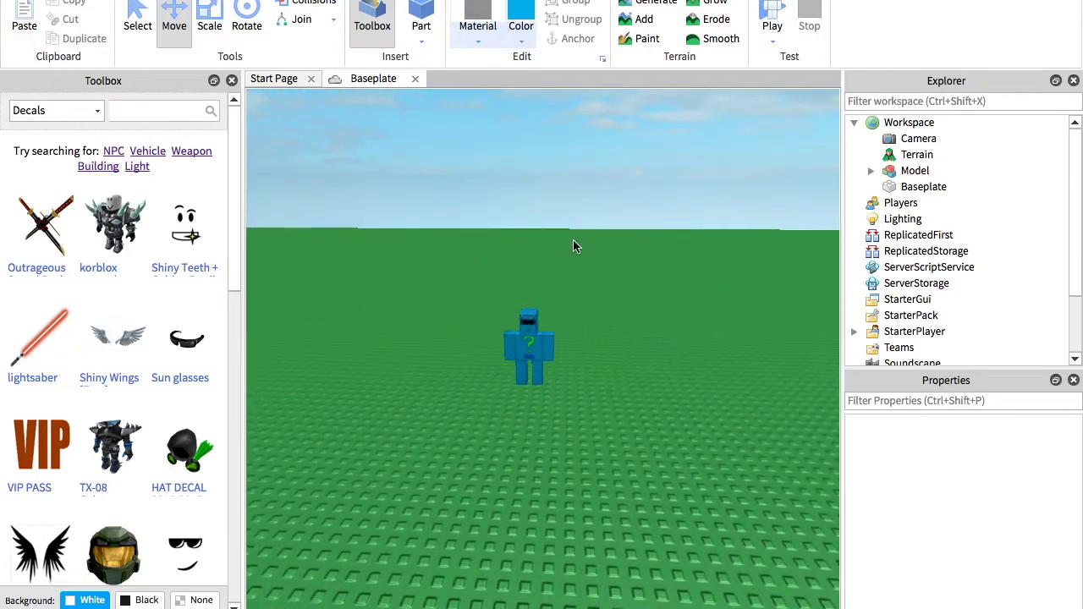
pyautogui.scroll(7, 573, 240)
pyautogui.scroll(-1, 552, 240)
pyautogui.scroll(-3, 552, 242)
pyautogui.scroll(6, 554, 263)
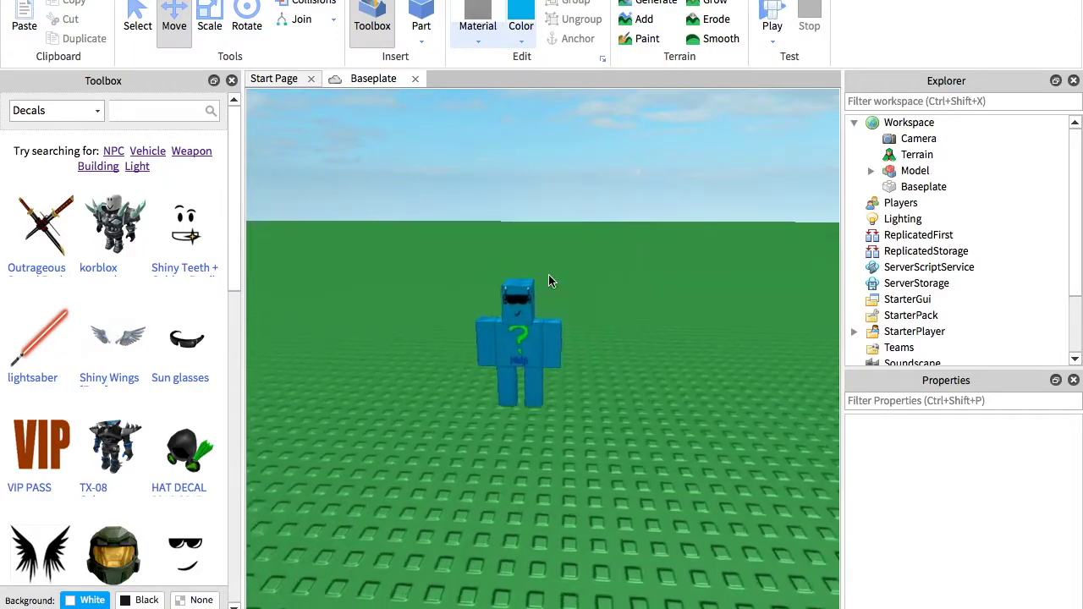
pyautogui.scroll(-4, 525, 356)
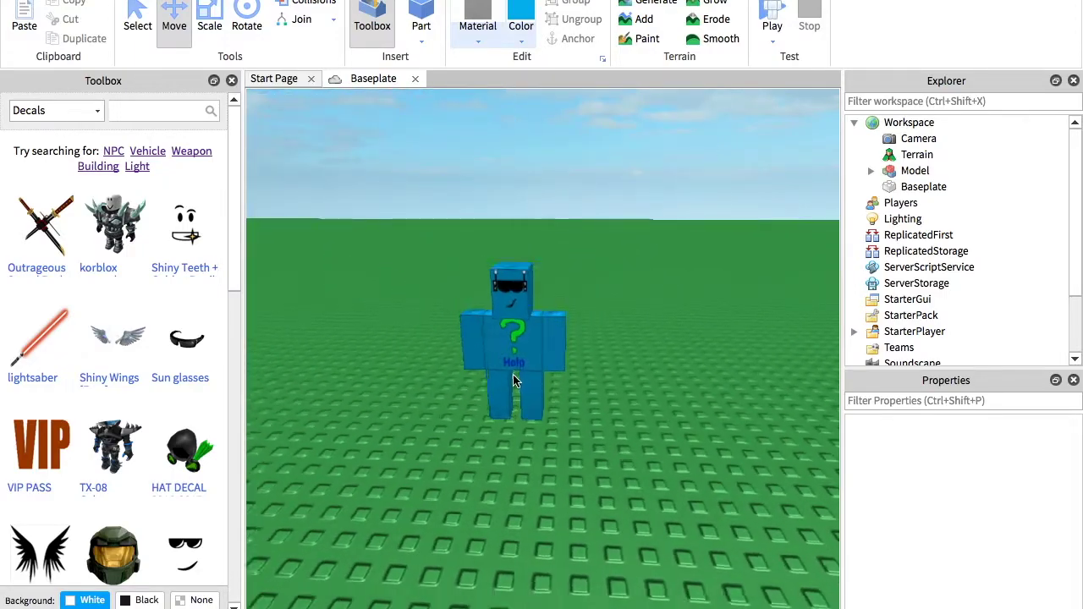
pyautogui.scroll(5, 514, 381)
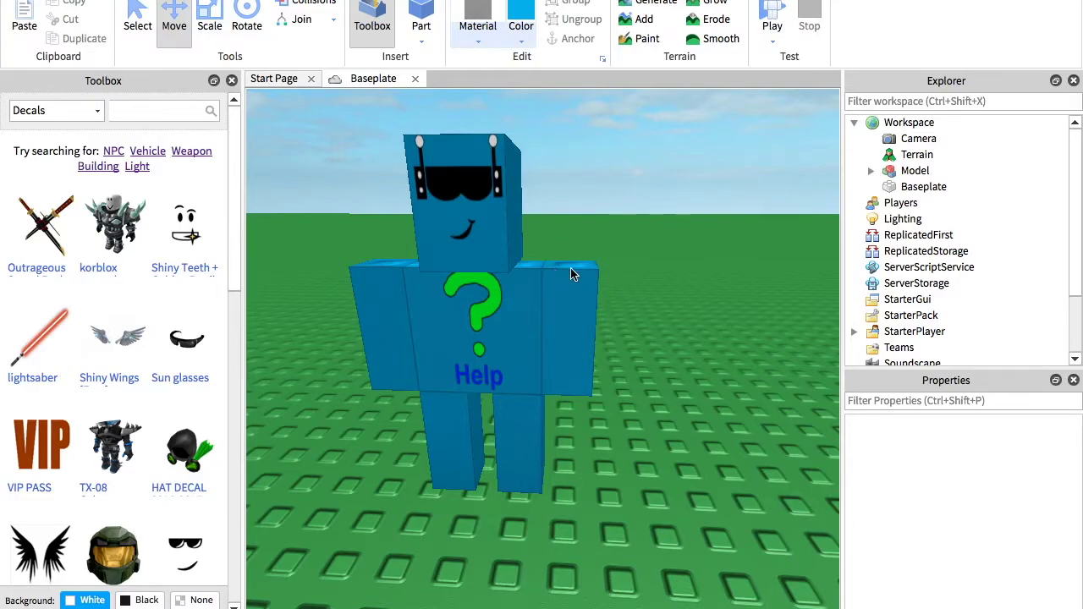
pyautogui.scroll(-4, 481, 244)
pyautogui.scroll(5, 481, 245)
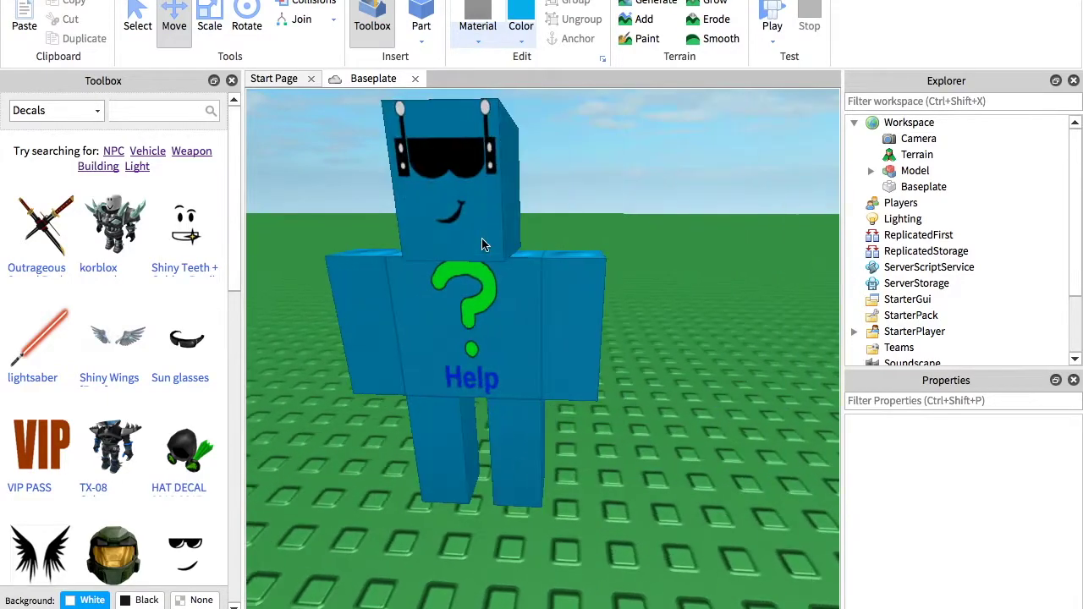
pyautogui.scroll(-4, 481, 245)
pyautogui.scroll(5, 482, 244)
pyautogui.scroll(-4, 516, 332)
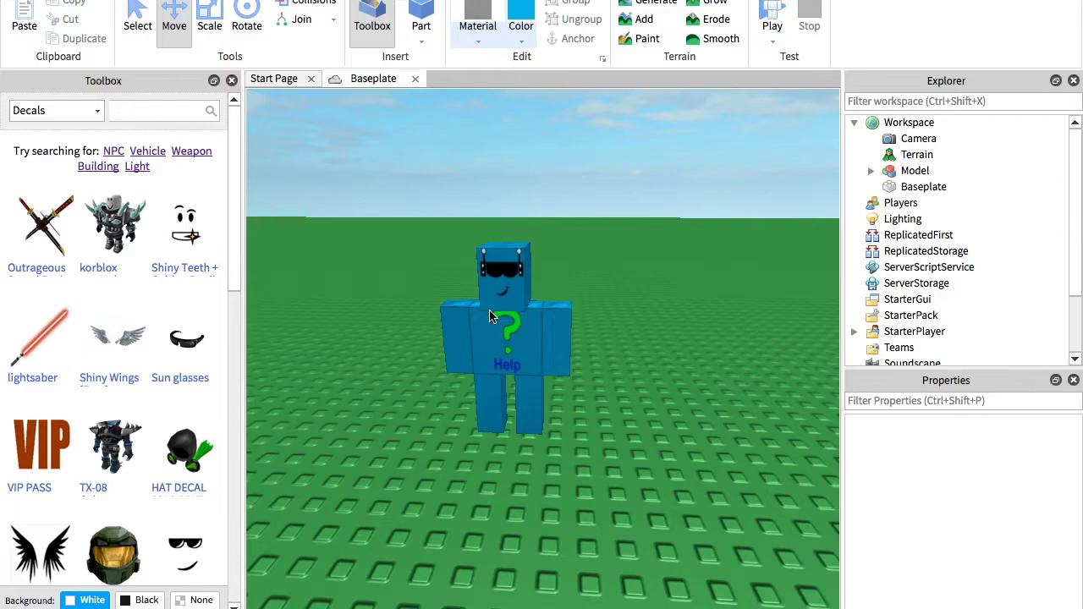
pyautogui.scroll(-4, 555, 262)
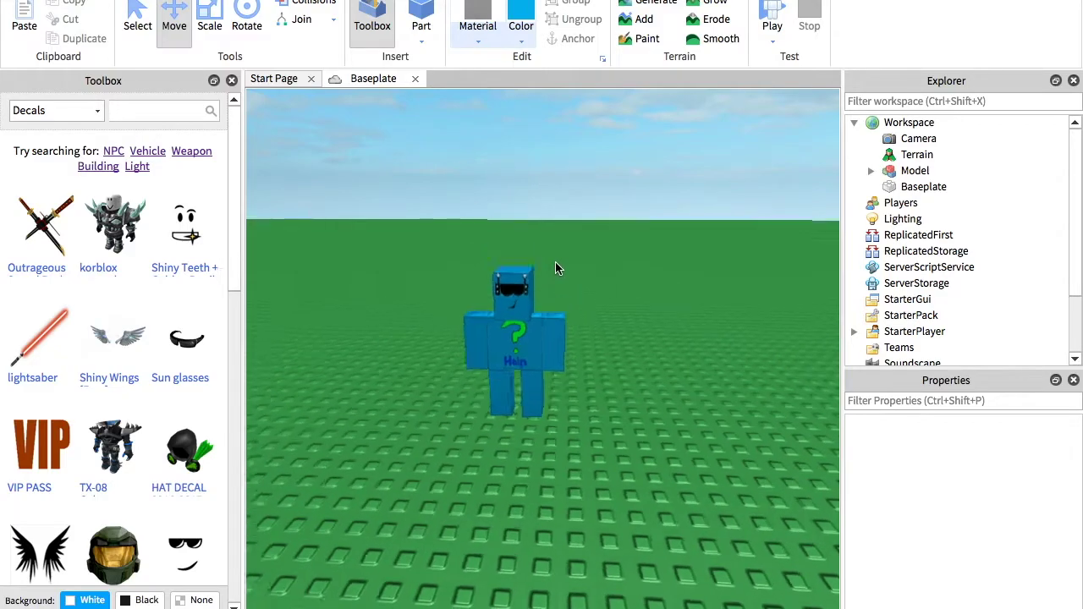
pyautogui.scroll(5, 555, 261)
pyautogui.scroll(-4, 555, 262)
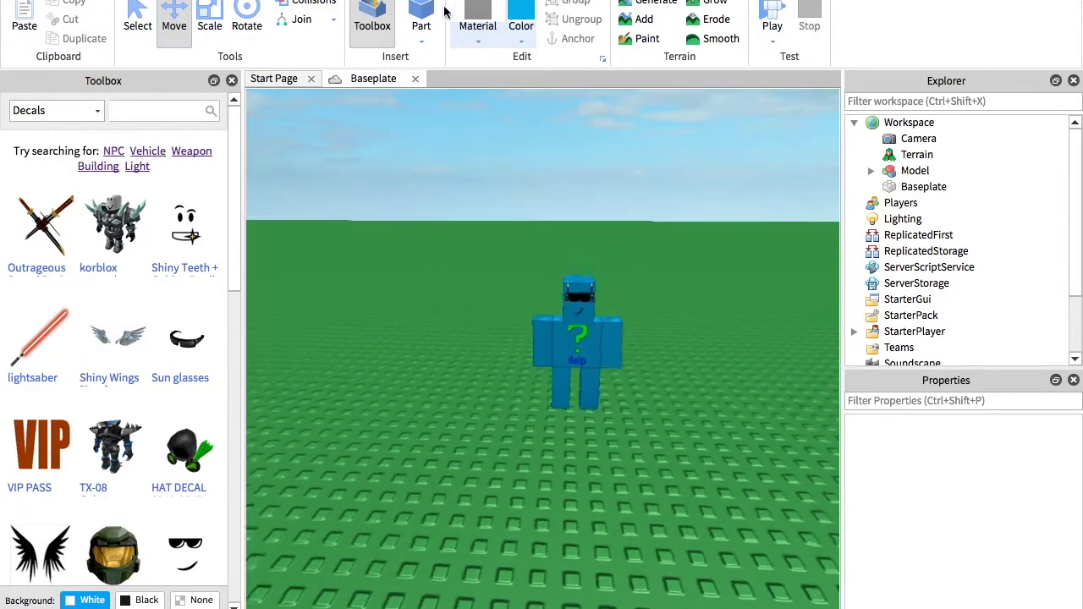
pyautogui.scroll(-2, 587, 273)
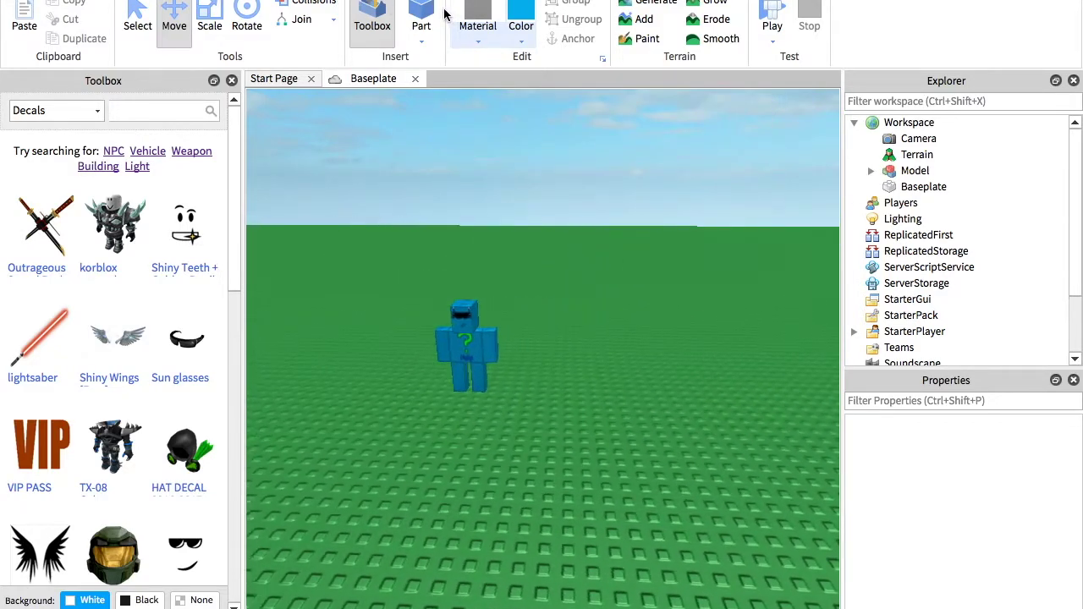
pyautogui.scroll(6, 595, 259)
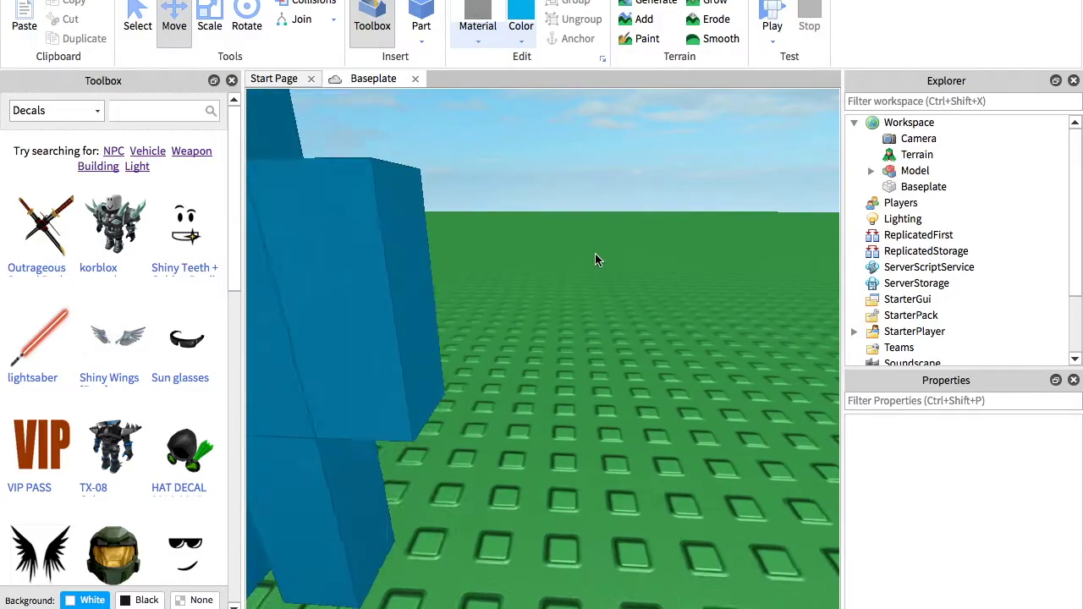
pyautogui.scroll(-6, 595, 259)
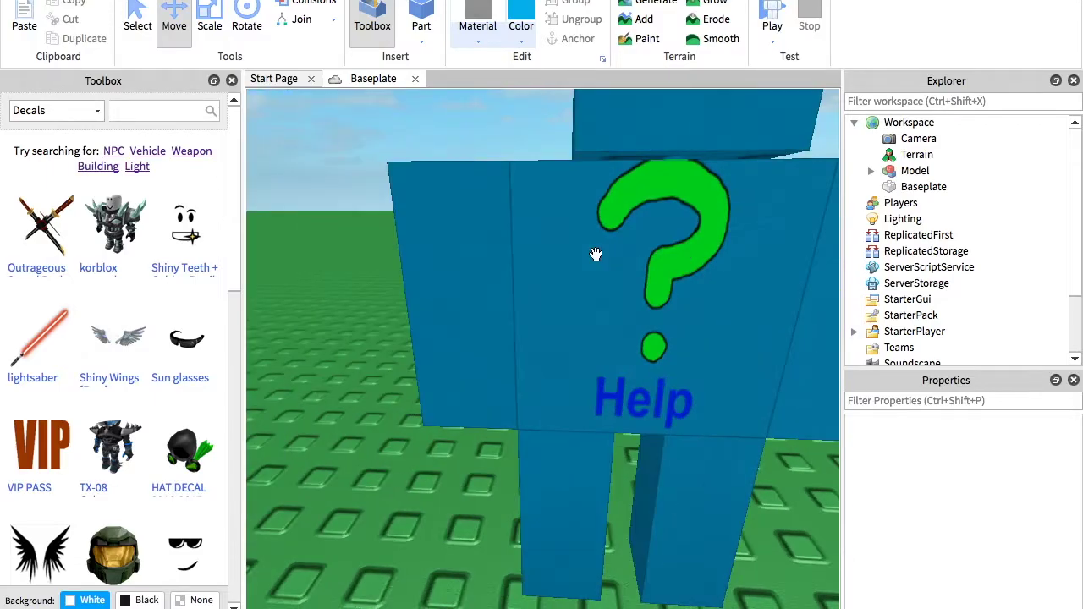
pyautogui.scroll(3, 581, 354)
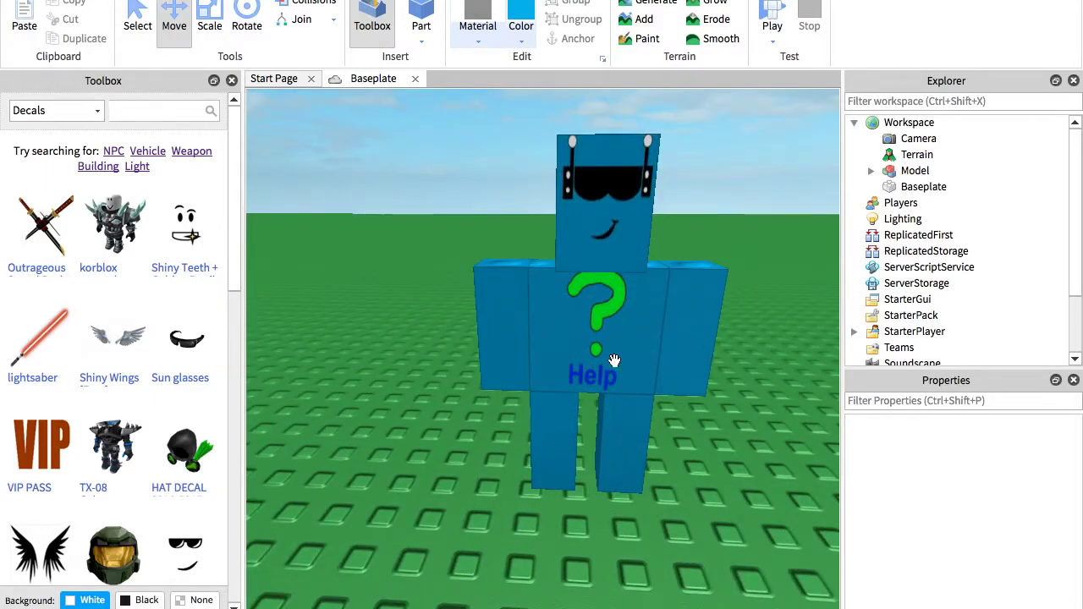
pyautogui.scroll(-4, 627, 321)
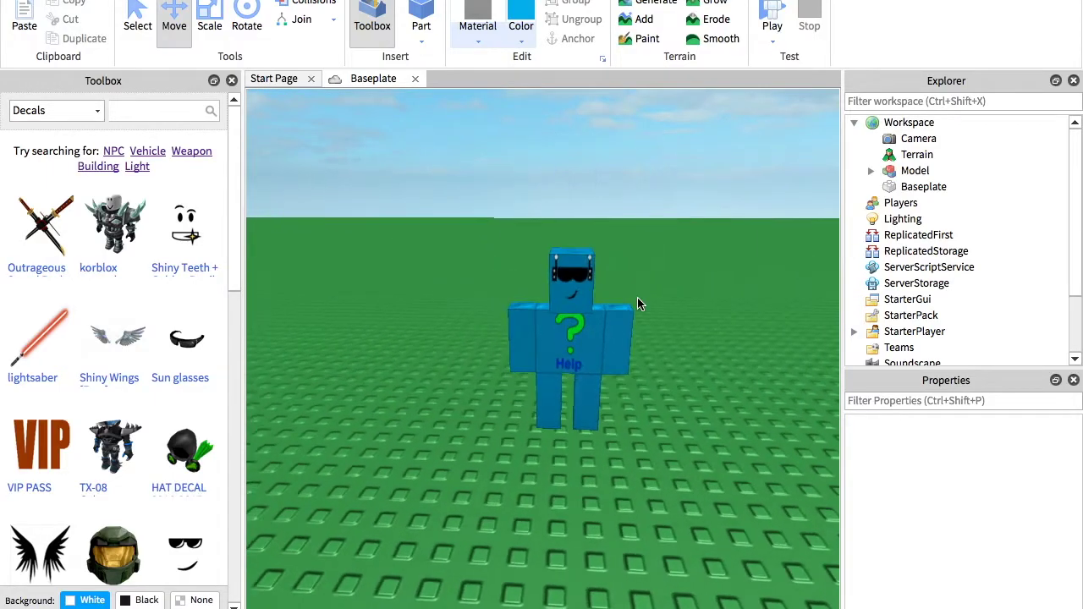
pyautogui.scroll(6, 595, 288)
pyautogui.scroll(-4, 596, 289)
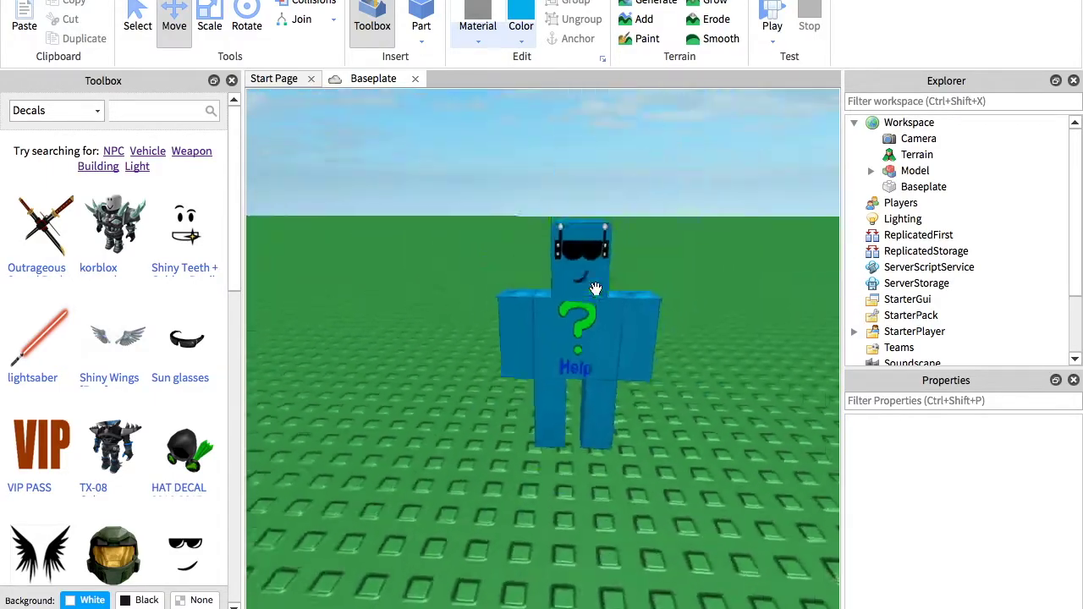
pyautogui.scroll(-4, 595, 289)
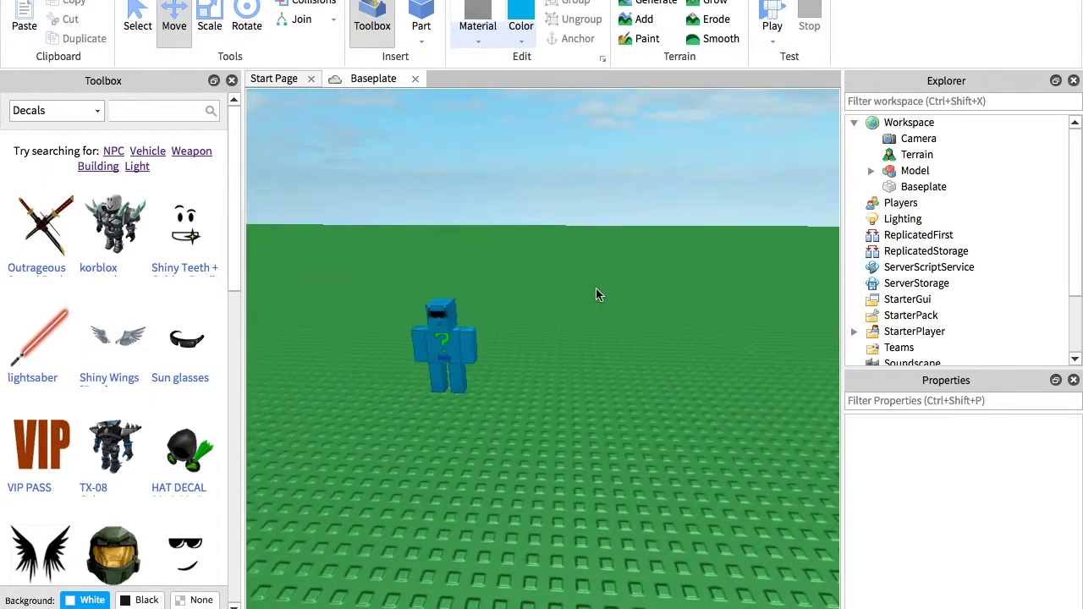
pyautogui.scroll(6, 596, 288)
pyautogui.scroll(-2, 595, 289)
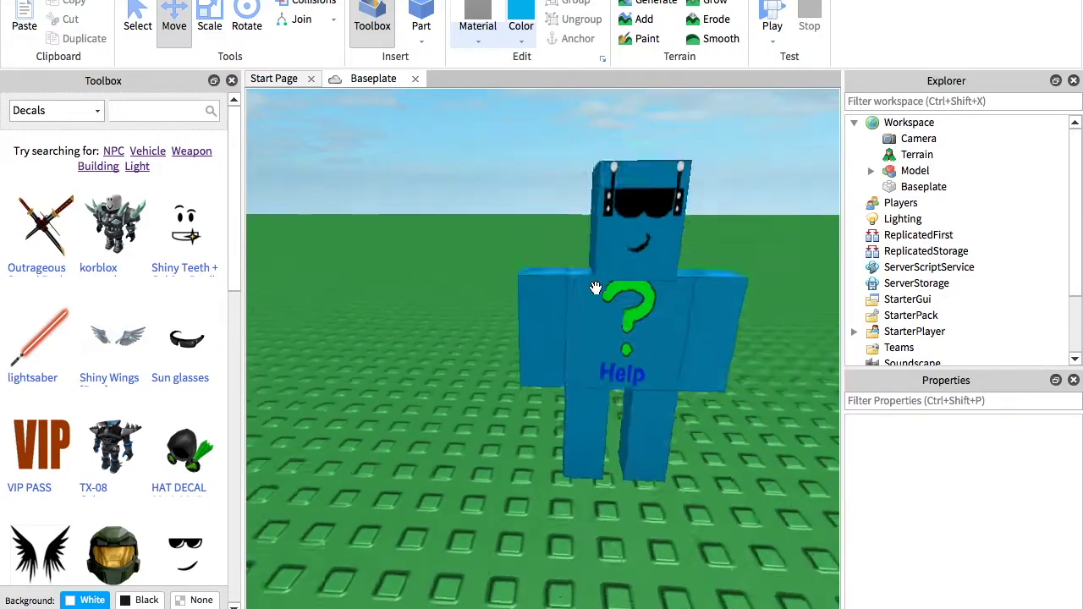
pyautogui.scroll(-4, 596, 289)
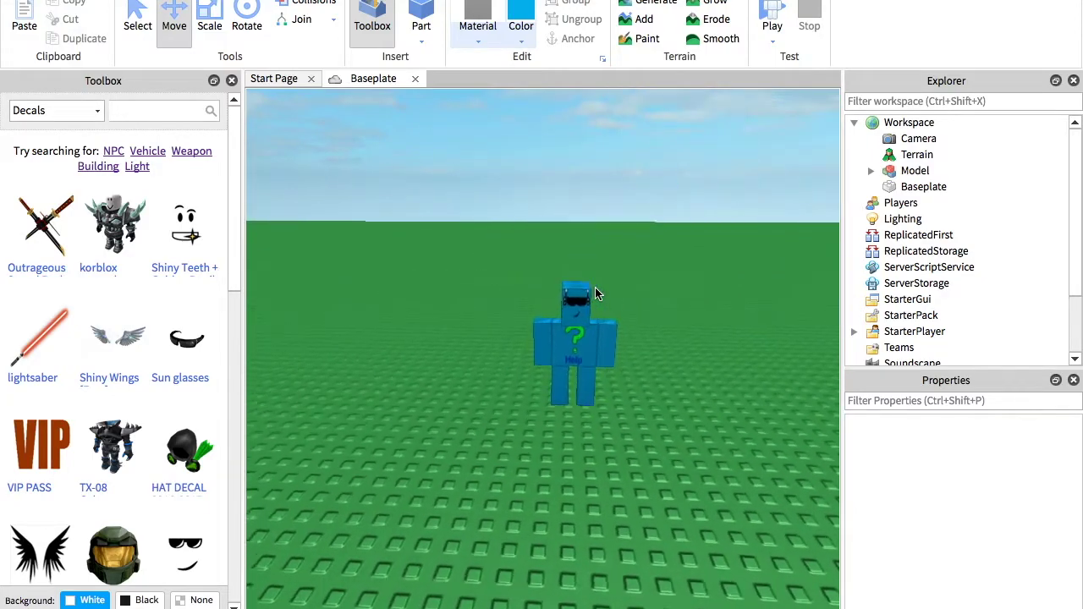
pyautogui.scroll(8, 596, 292)
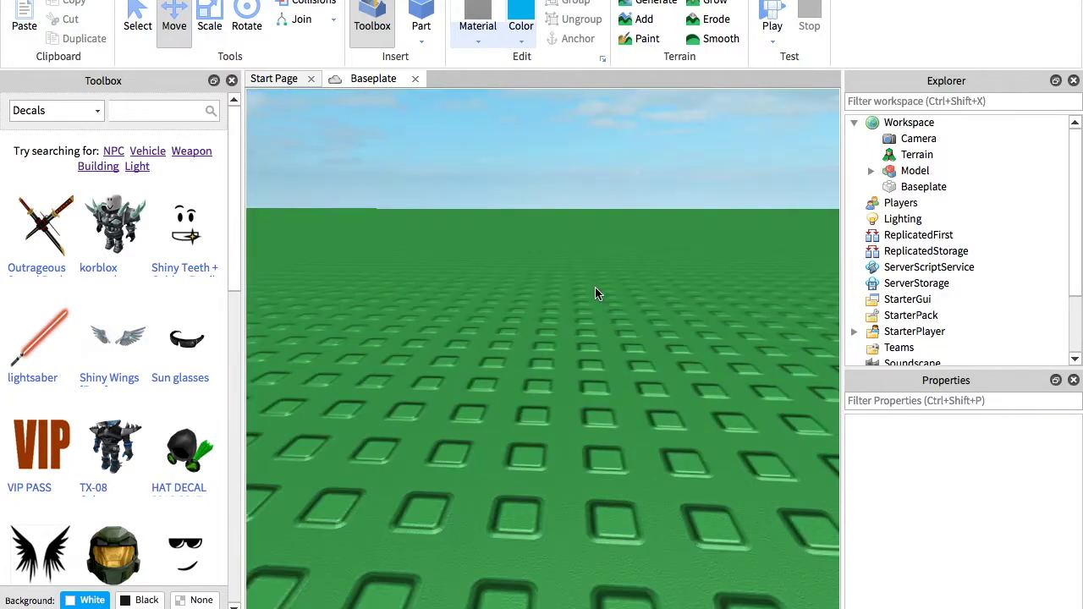
# Step: Insert a Dialog object into the head part of the blue character model
pyautogui.scroll(-2, 596, 290)
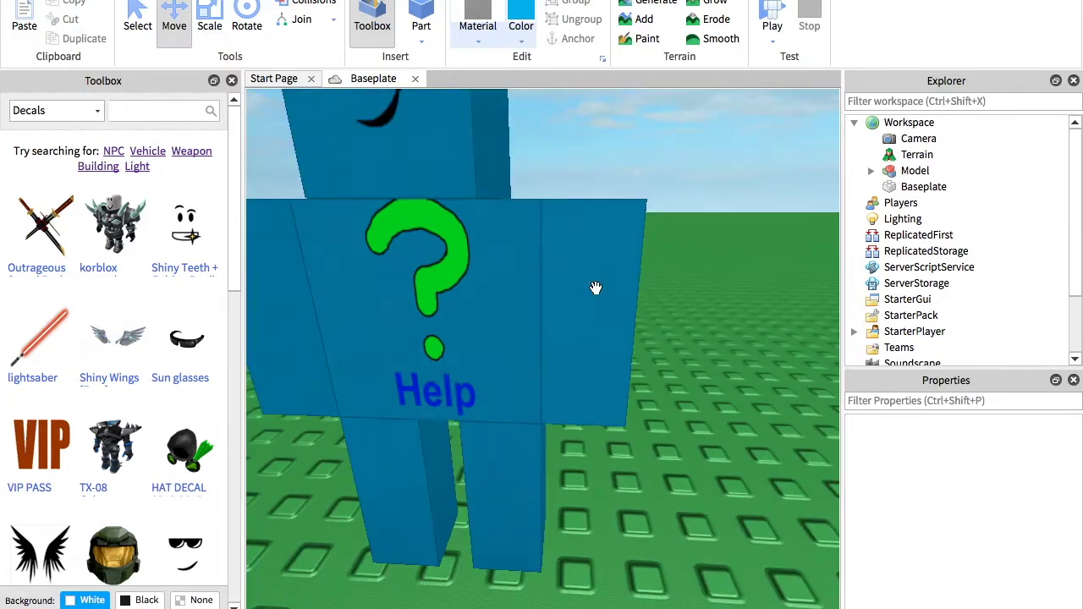
pyautogui.scroll(-3, 595, 289)
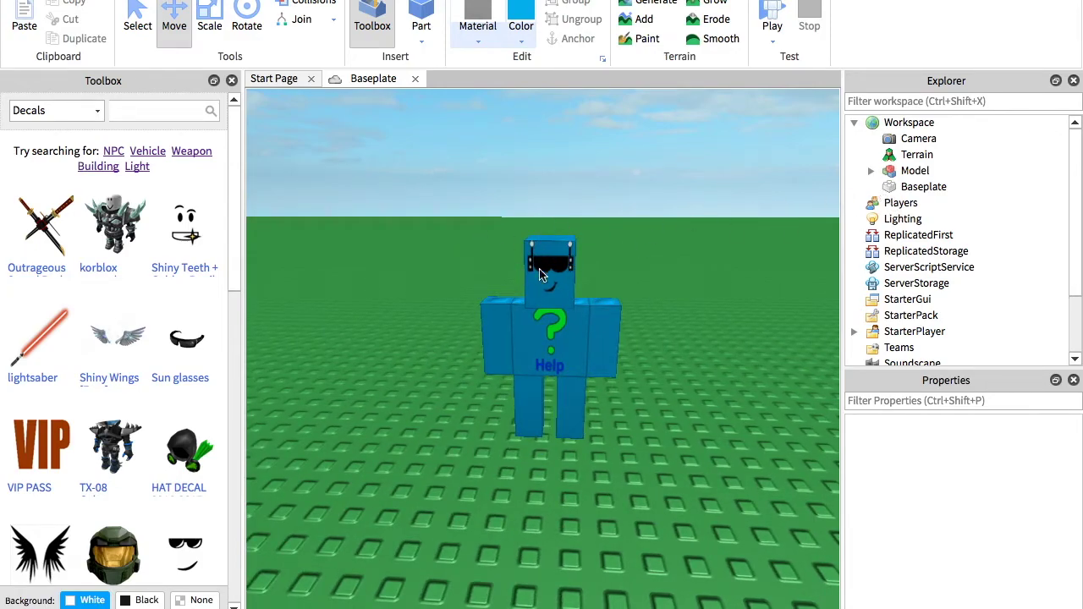
pyautogui.click(871, 171)
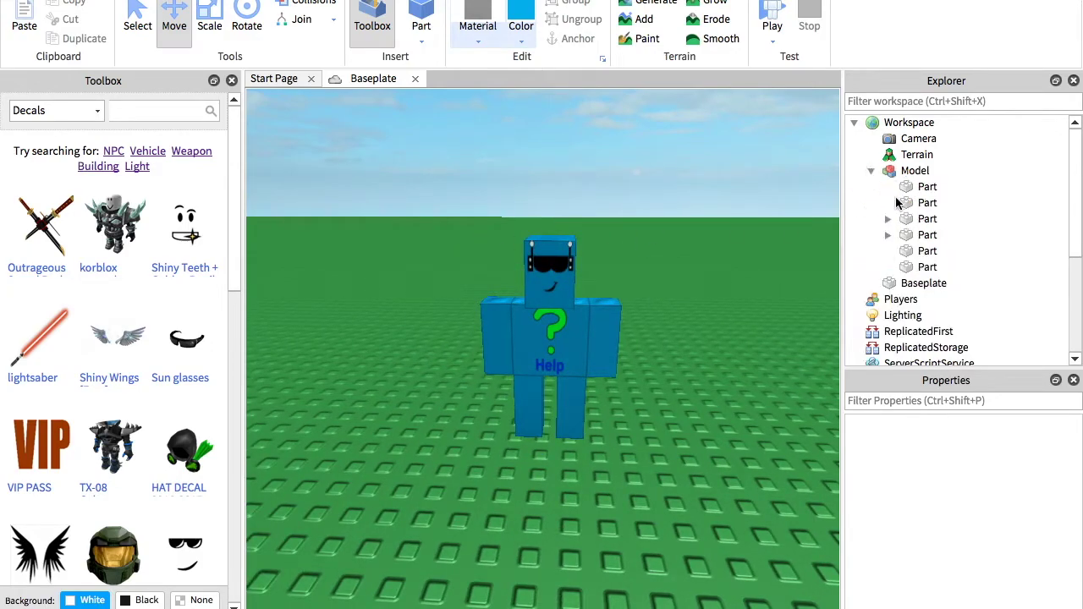
pyautogui.click(928, 235)
pyautogui.click(927, 220)
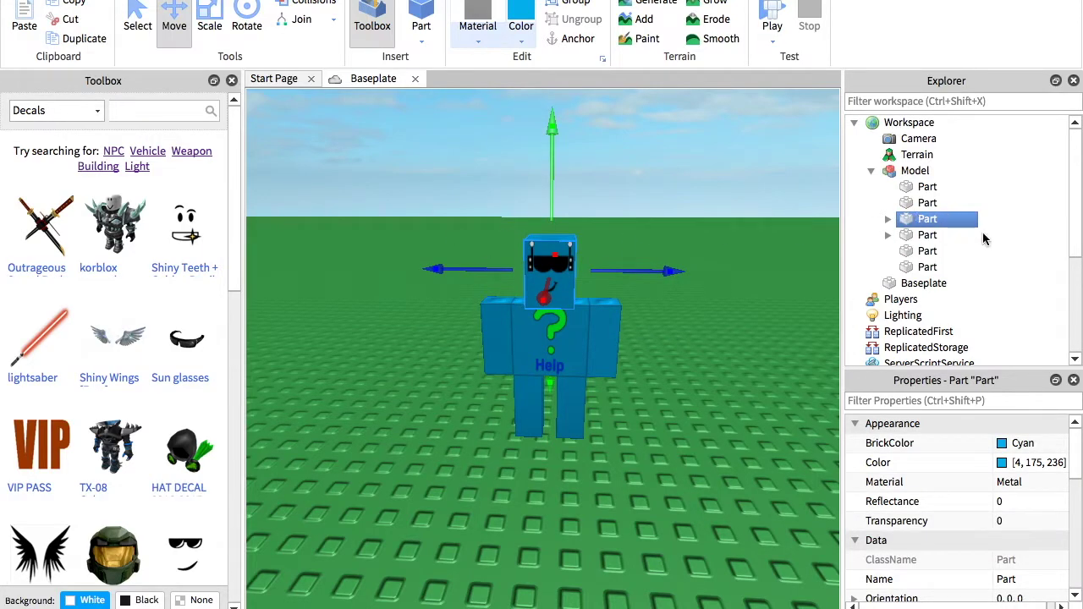
pyautogui.rightClick(970, 219)
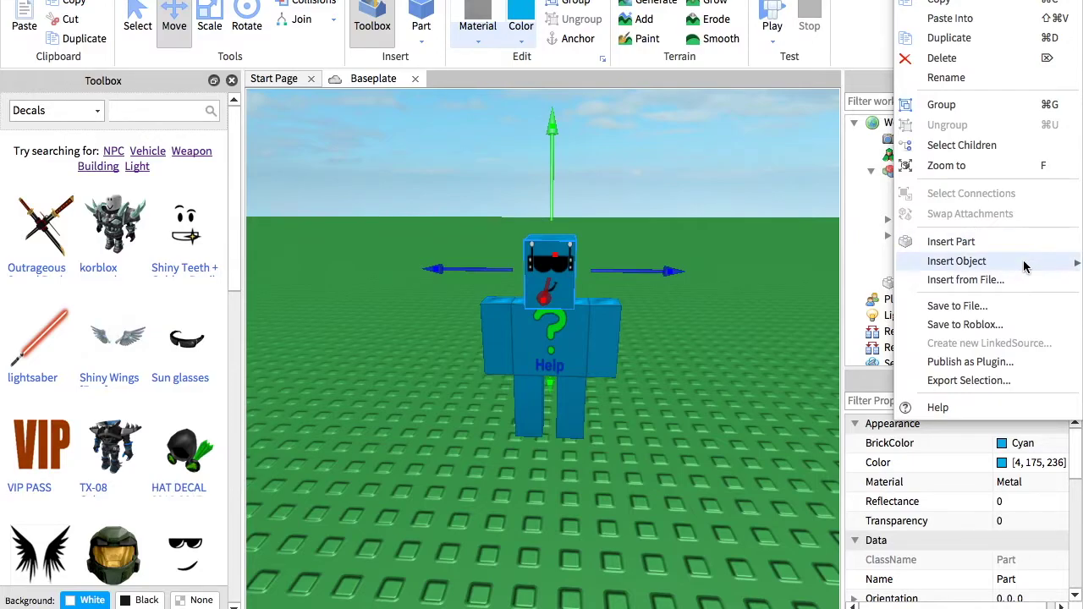
pyautogui.moveTo(1024, 261)
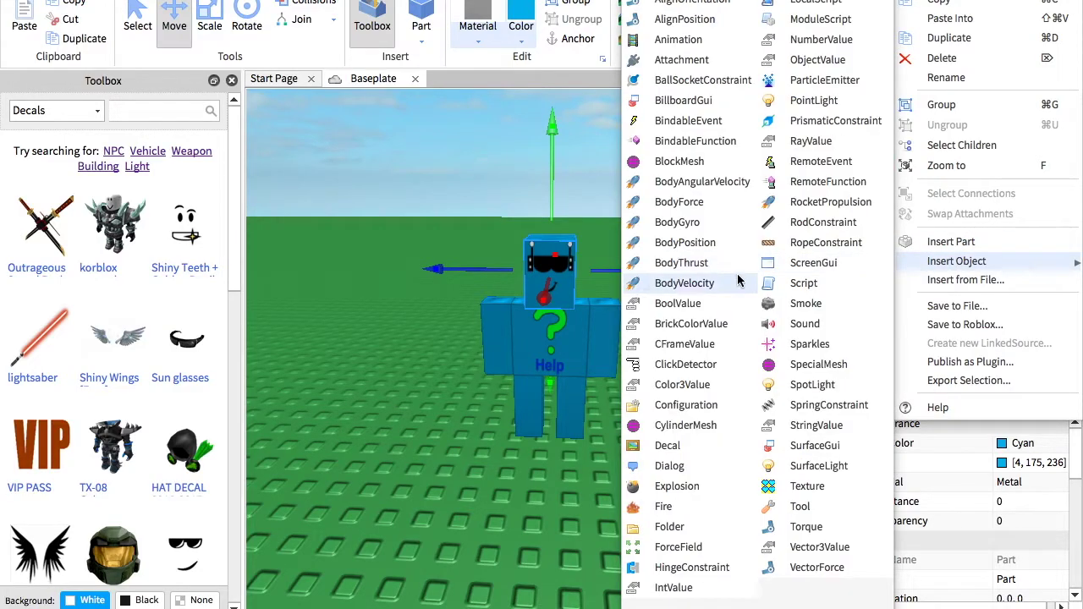
pyautogui.click(701, 467)
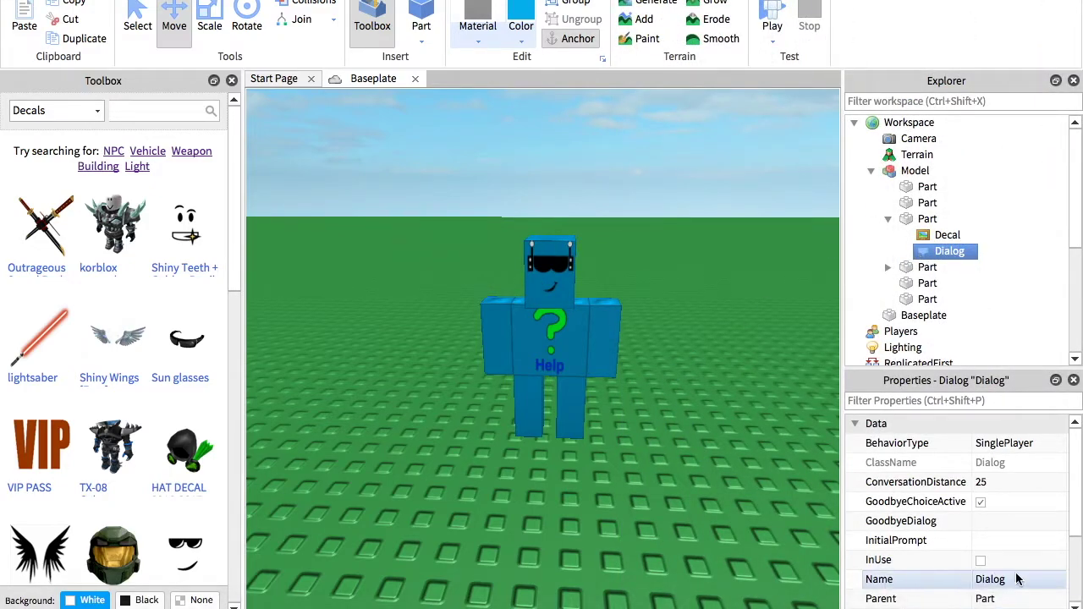
# Step: Set the Dialog's Tone to Friendly and its Purpose to Help
pyautogui.scroll(-2, 1018, 579)
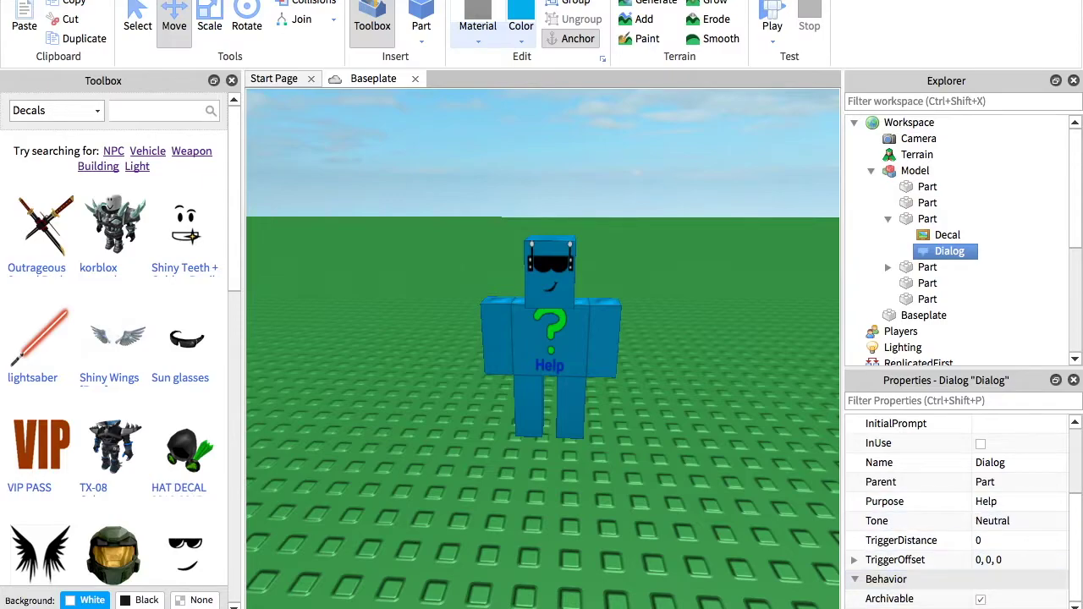
pyautogui.click(982, 525)
pyautogui.click(991, 522)
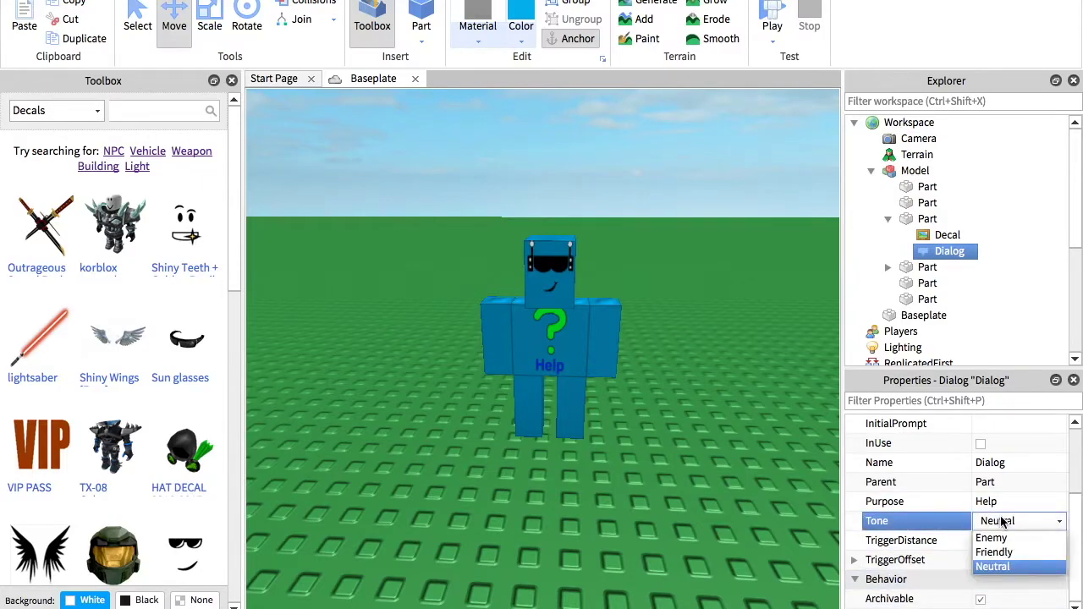
pyautogui.click(1024, 555)
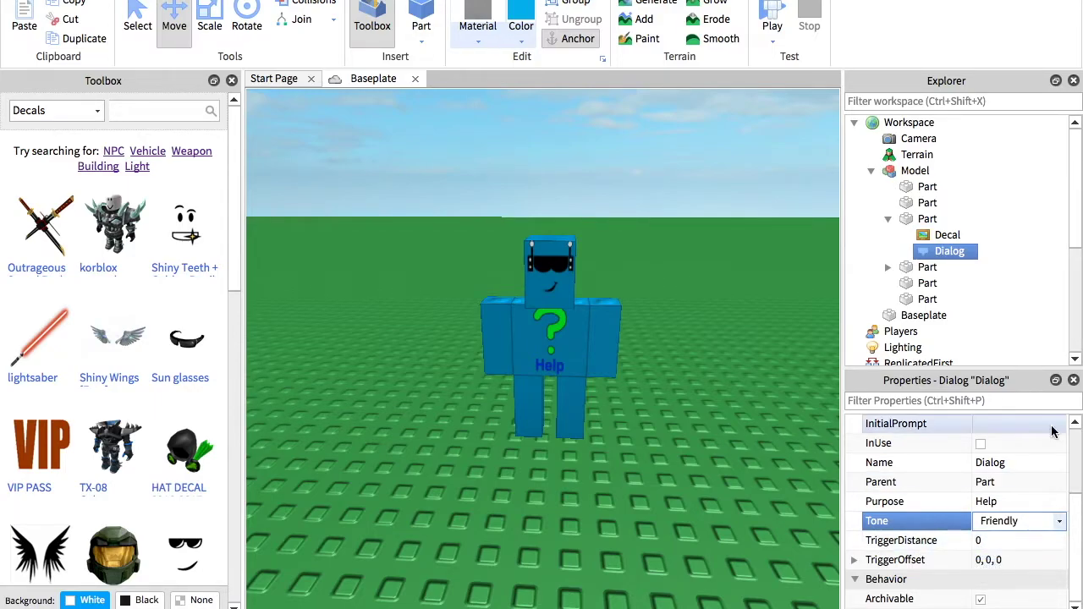
pyautogui.click(1016, 506)
pyautogui.click(1018, 503)
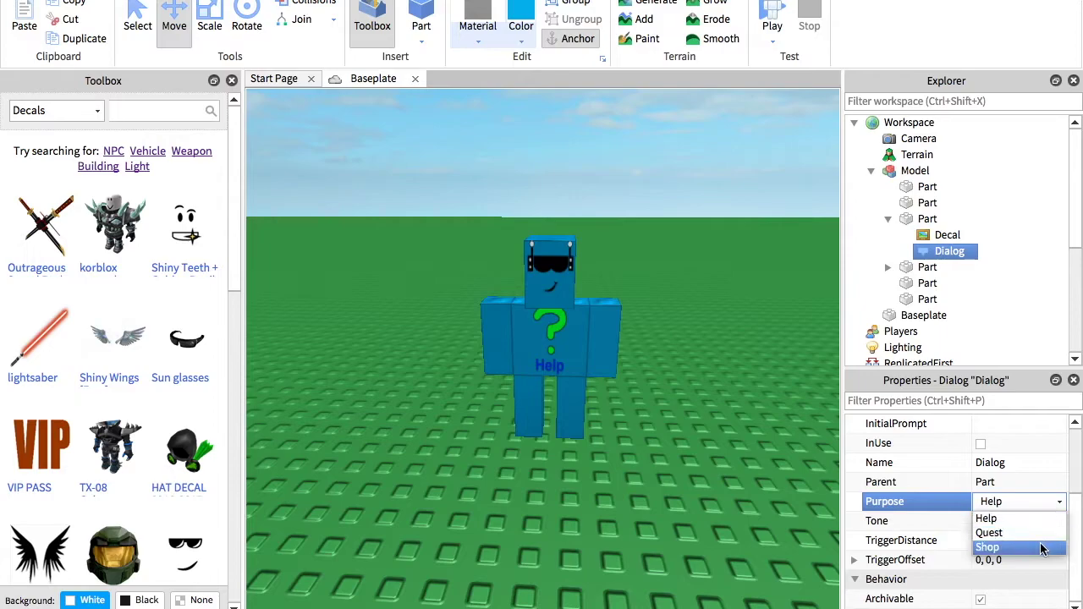
pyautogui.click(1017, 518)
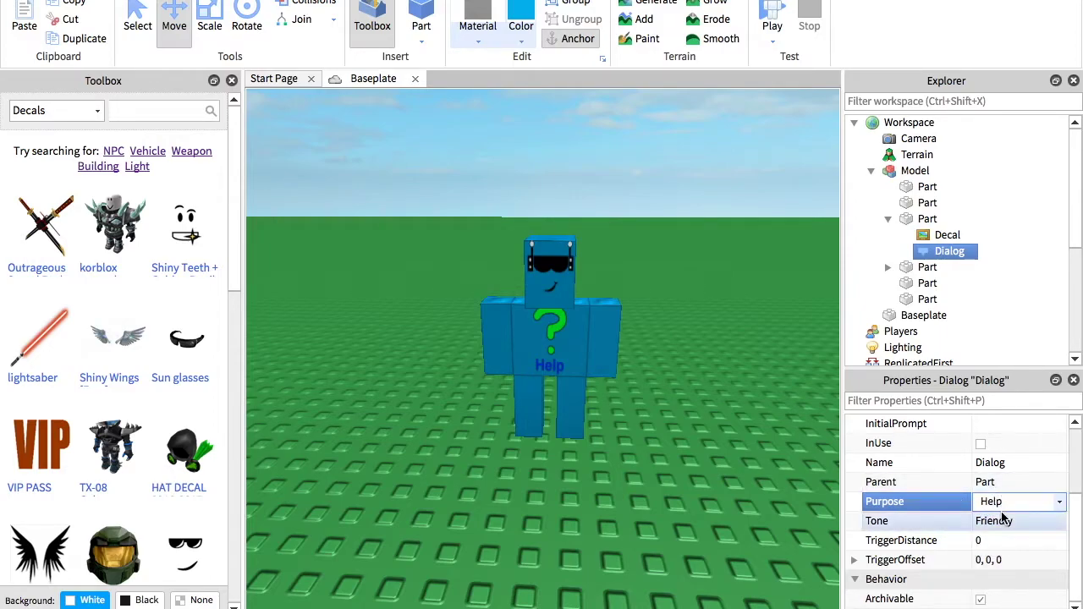
# Step: Set the Dialog's InitialPrompt to "Hello how can I help you?"
pyautogui.scroll(2, 992, 480)
pyautogui.scroll(-2, 993, 480)
pyautogui.scroll(2, 993, 480)
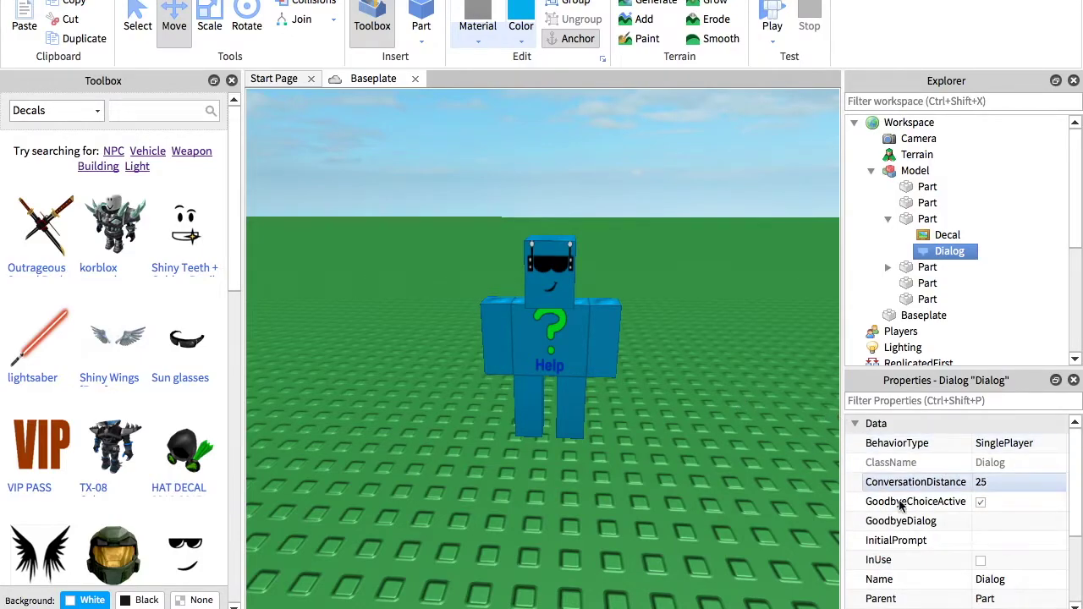
pyautogui.click(1014, 541)
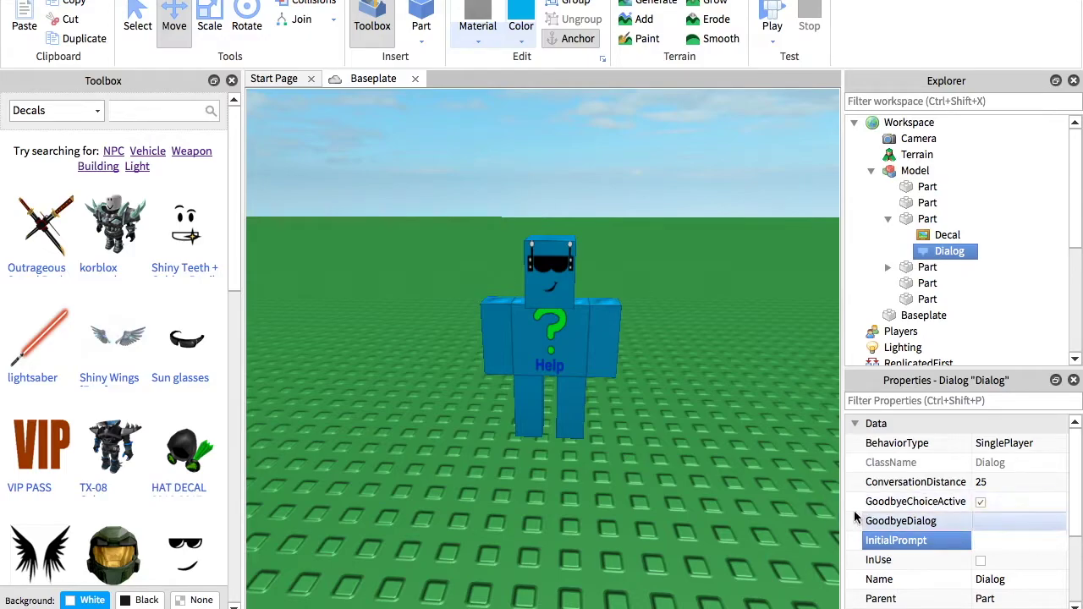
pyautogui.write('Hello')
pyautogui.write(' how c')
pyautogui.write('an I help you')
pyautogui.write('?')
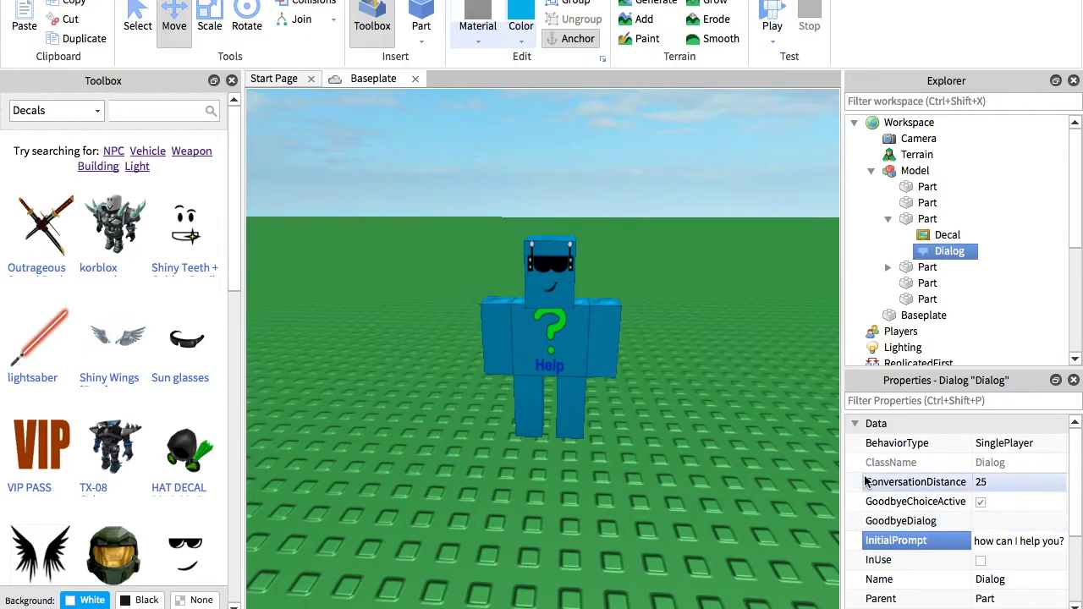
pyautogui.click(868, 483)
pyautogui.click(724, 474)
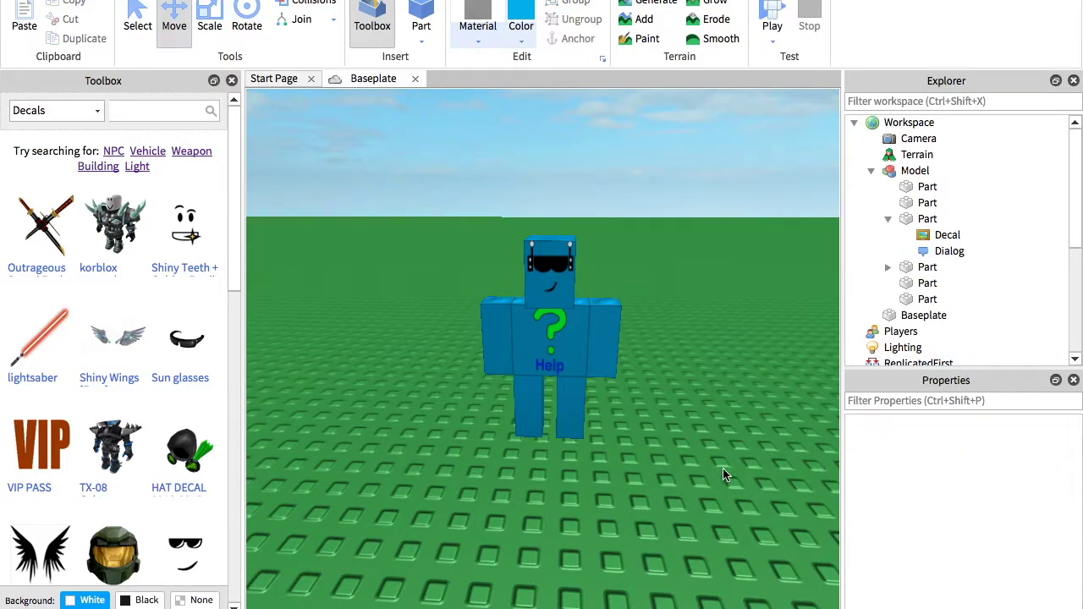
# Step: Insert a DialogChoice object into the head's Dialog
pyautogui.click(951, 250)
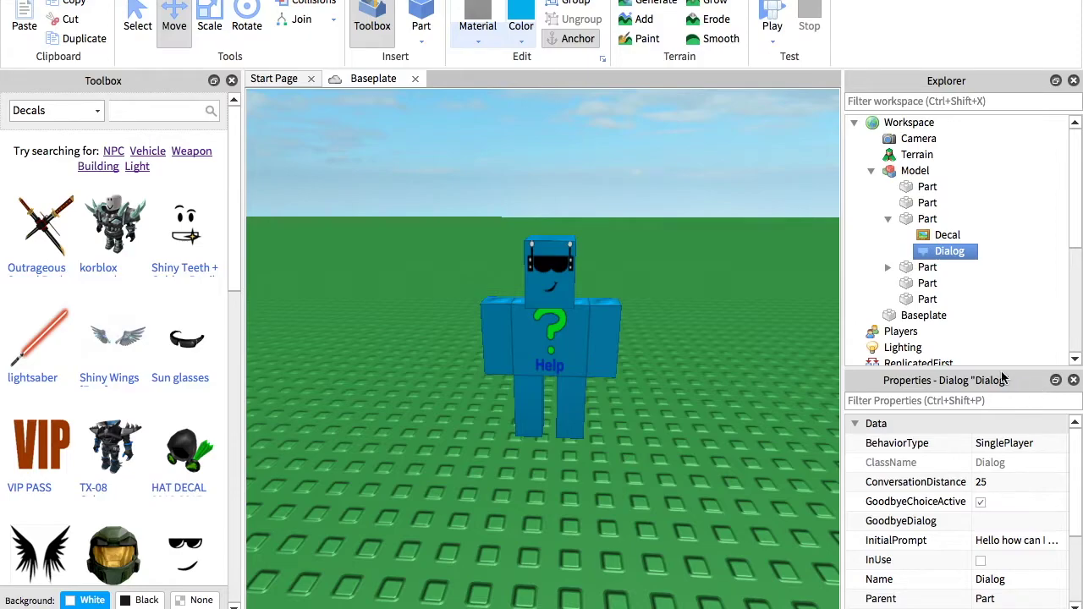
pyautogui.rightClick(941, 253)
pyautogui.moveTo(978, 268)
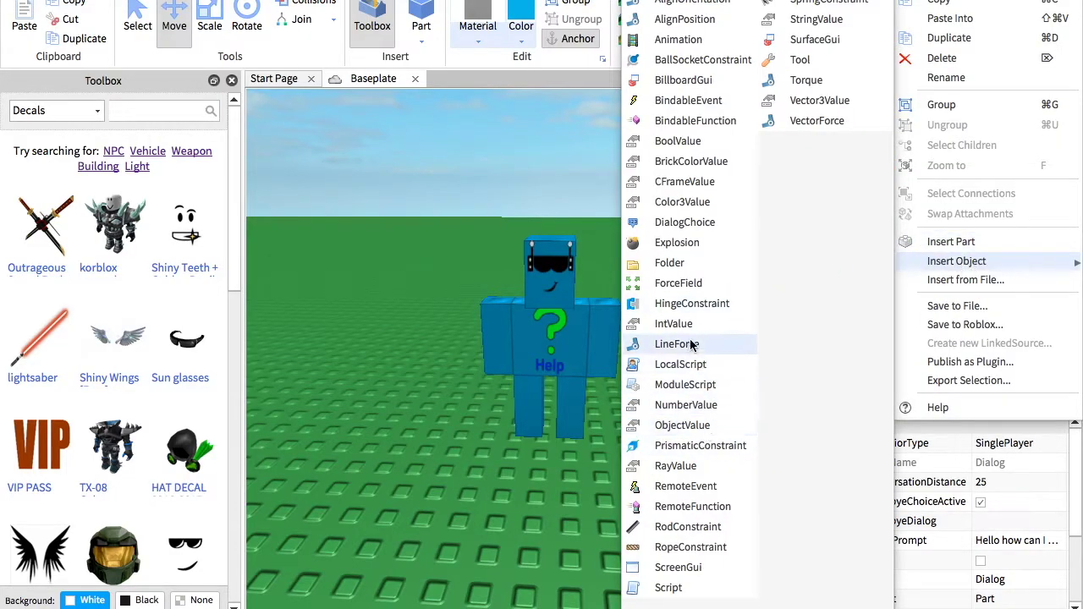
pyautogui.click(685, 222)
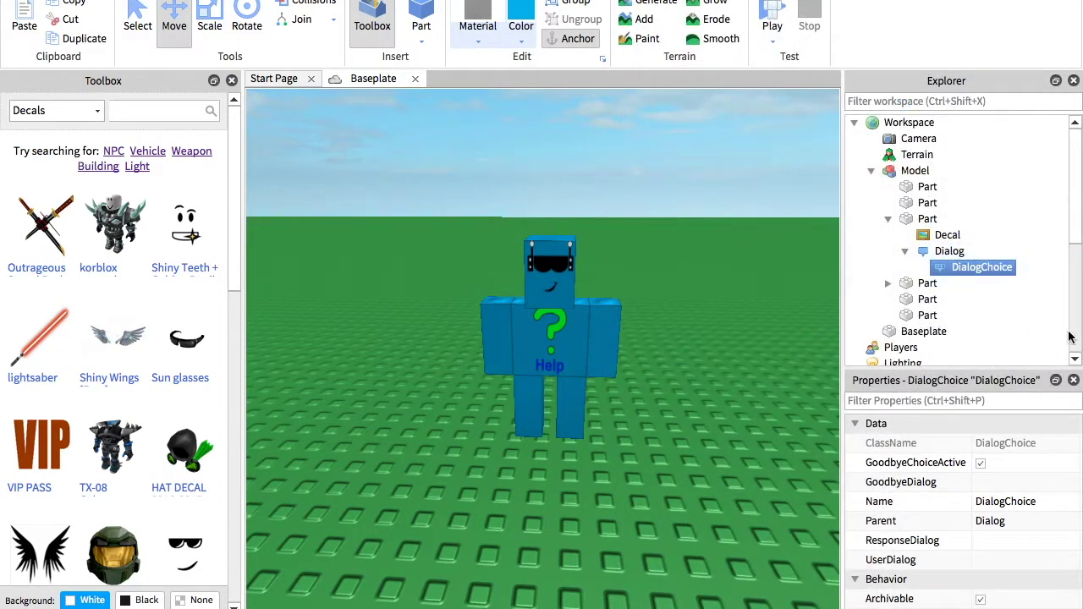
pyautogui.click(973, 268)
# Step: Set the DialogChoice's UserDialog to "What is this game?" and its ResponseDialog to "A fighting game!"
pyautogui.click(1012, 560)
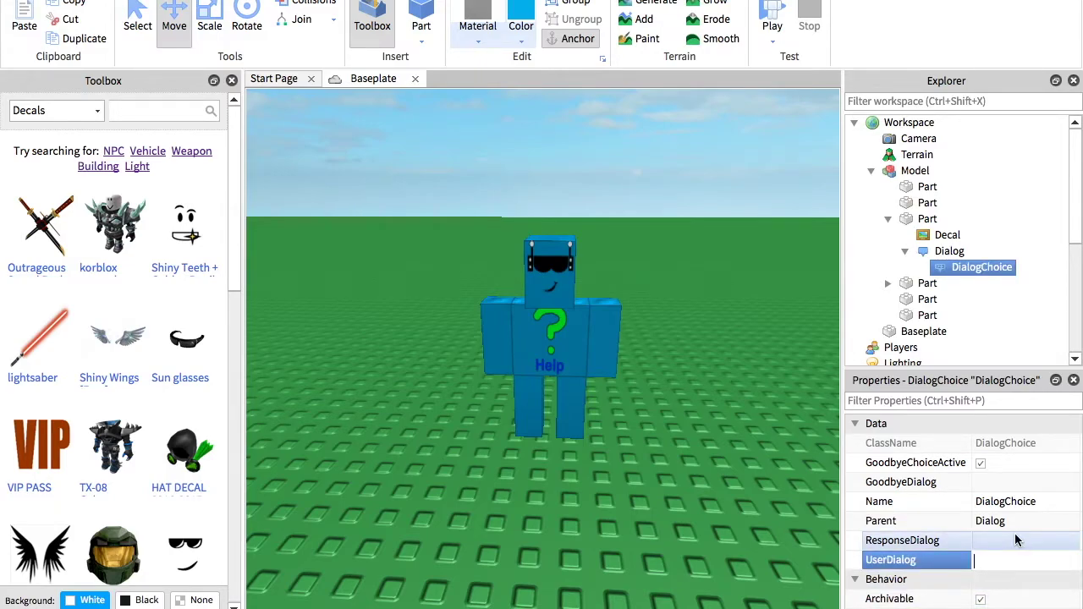
pyautogui.write('What is this game?')
pyautogui.press('Return')
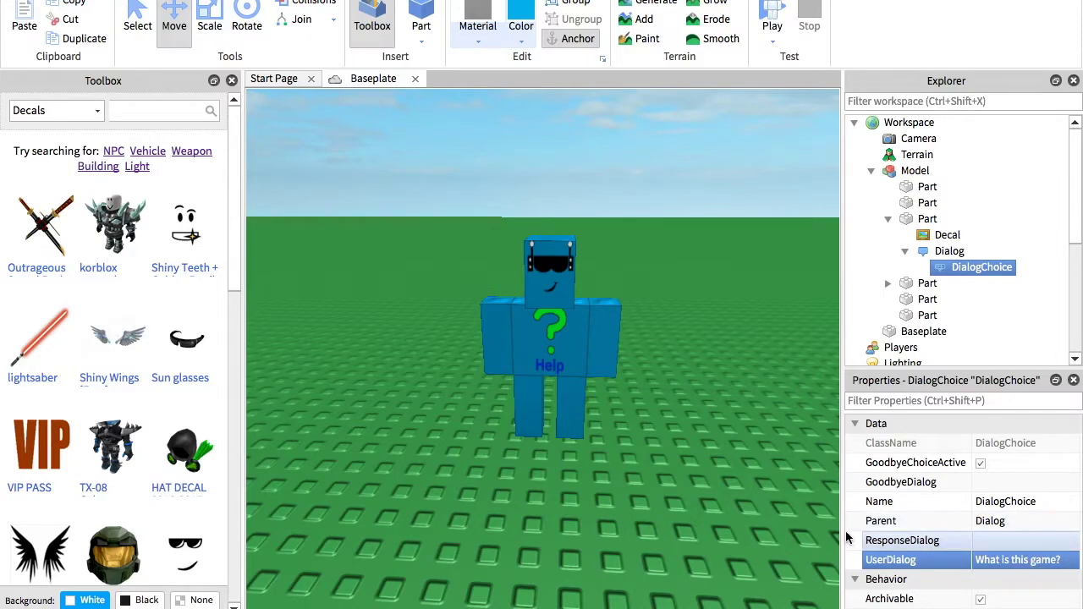
pyautogui.click(990, 545)
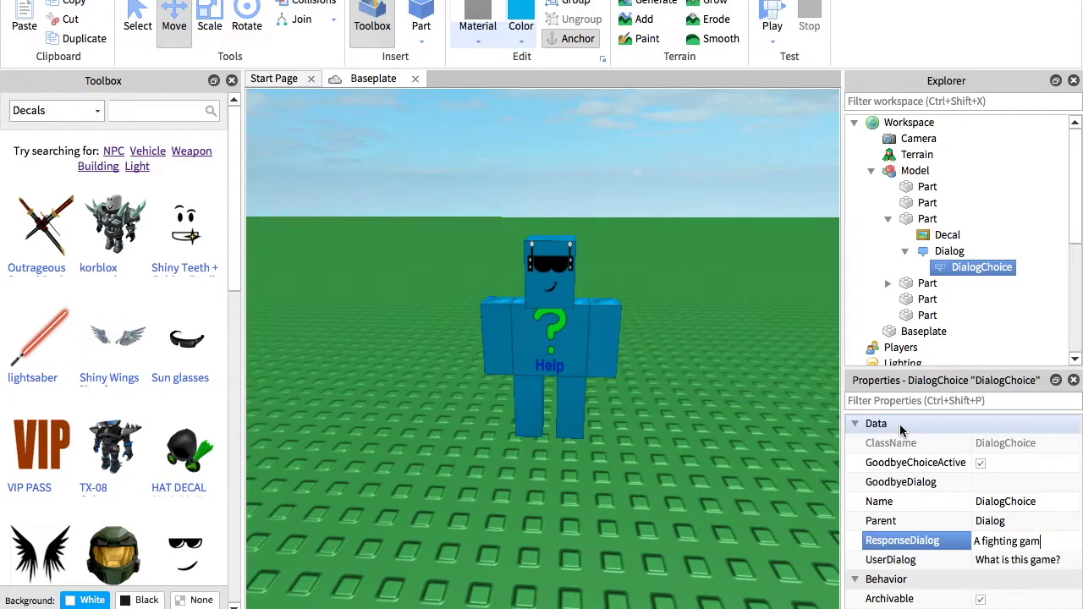
pyautogui.press('Return')
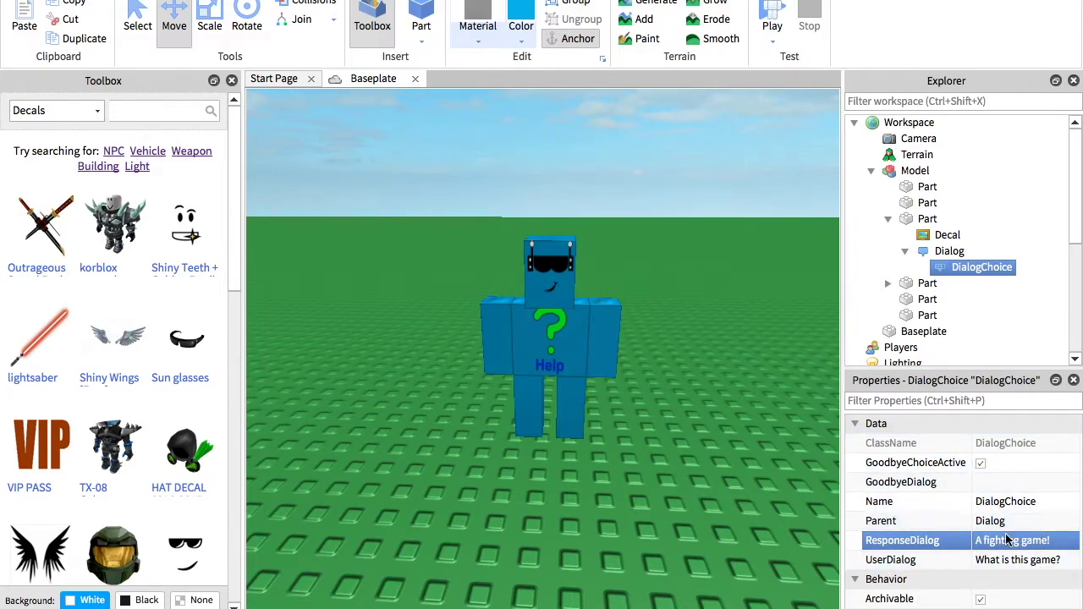
# Step: Add a second DialogChoice to the Dialog with UserDialog "What is 1 + 2" and ResponseDialog "3"
pyautogui.click(961, 251)
pyautogui.rightClick(962, 251)
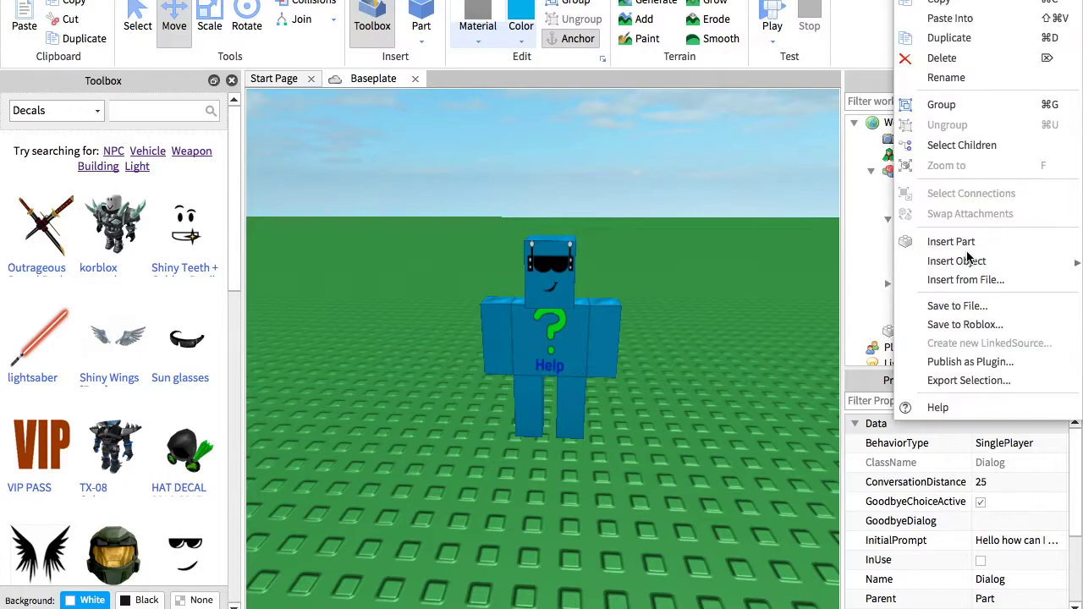
pyautogui.moveTo(976, 264)
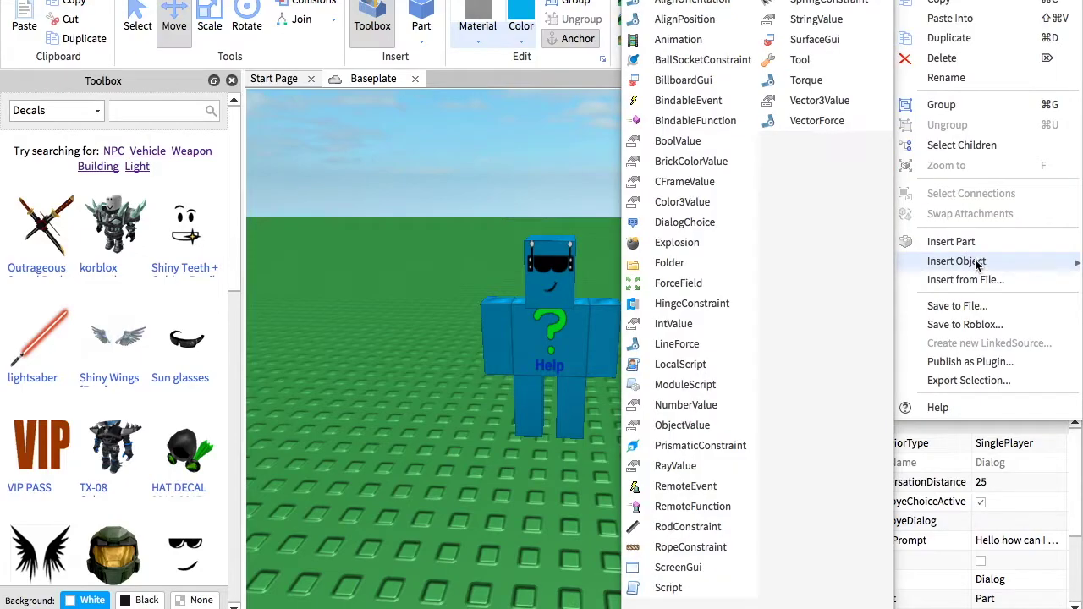
pyautogui.click(700, 223)
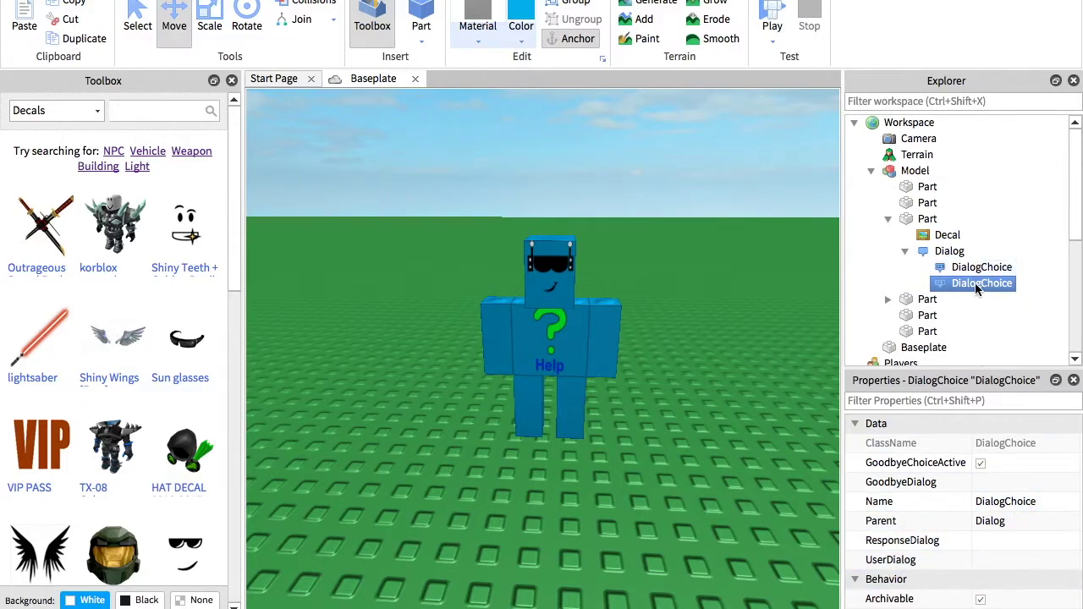
pyautogui.click(1015, 560)
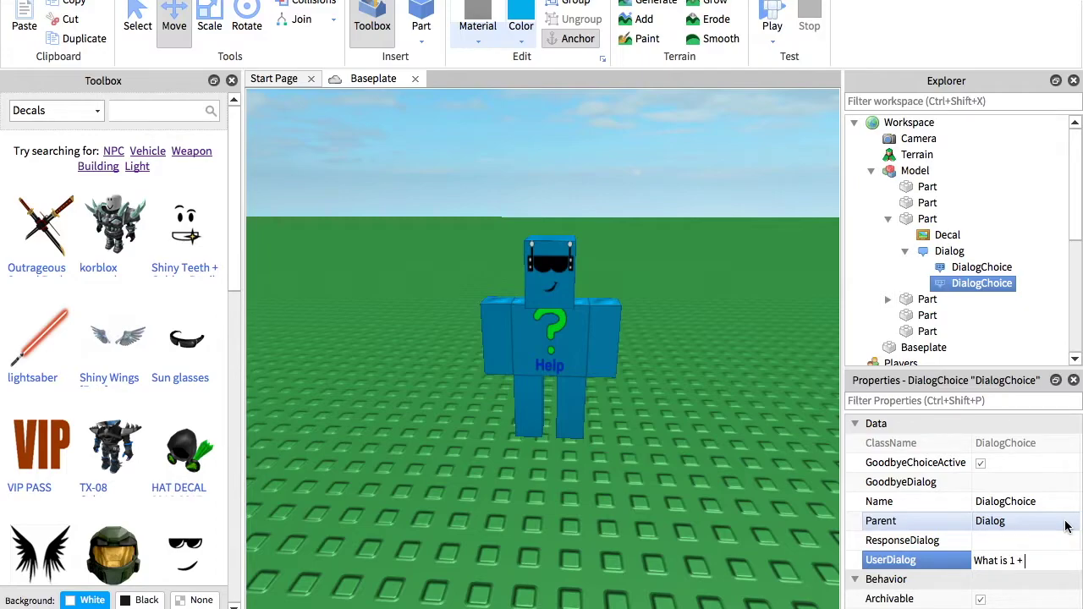
pyautogui.click(1046, 541)
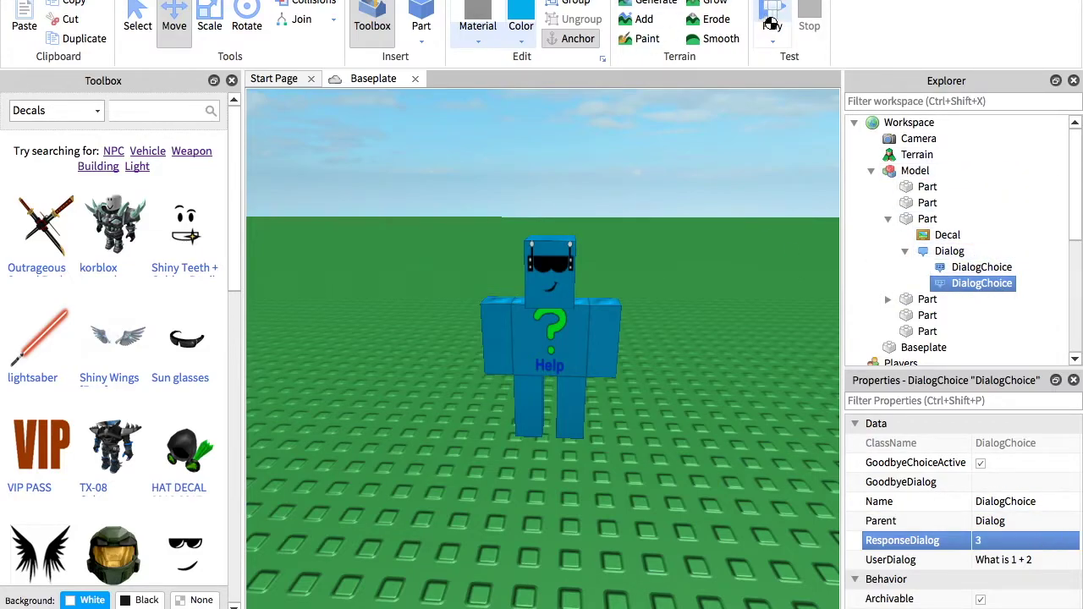
# Step: Playtest the place, walk up to the blue character, start its dialog and ask "What is 1 + 2"
pyautogui.click(772, 20)
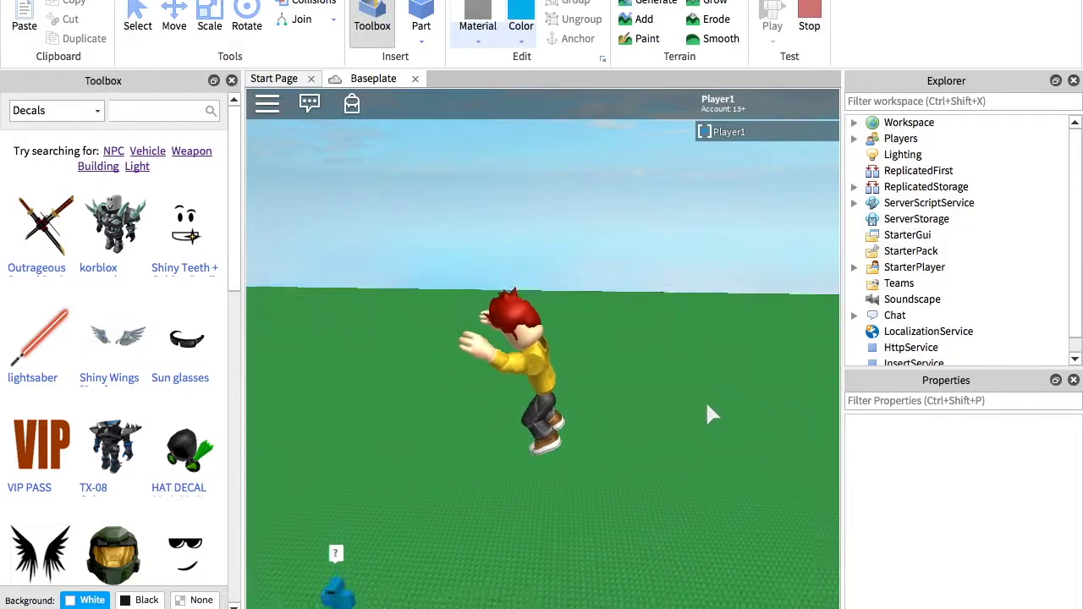
pyautogui.press('w')
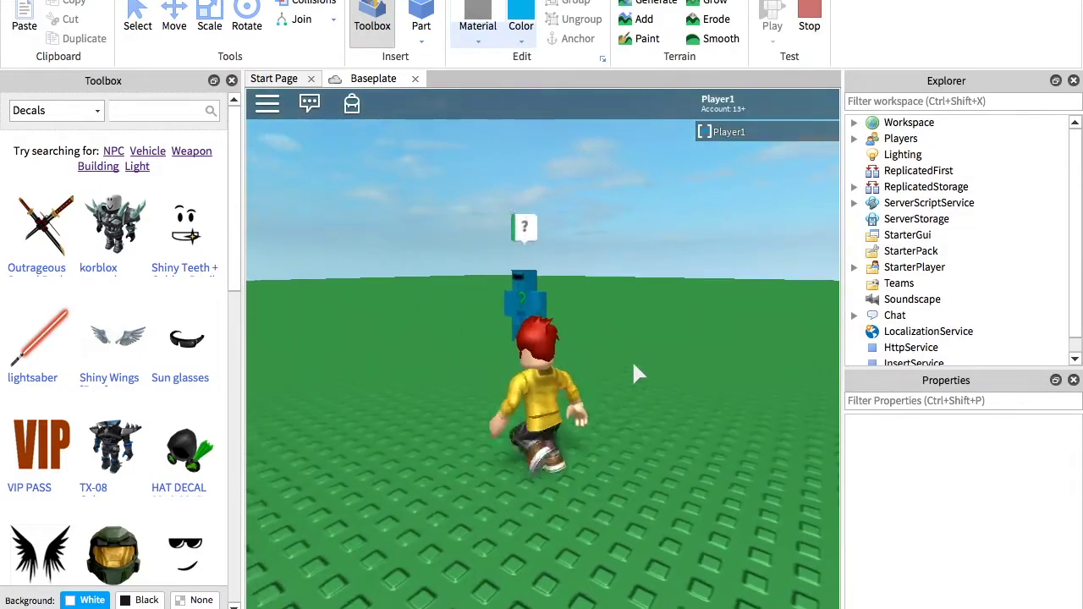
pyautogui.press('a')
pyautogui.moveTo(655, 272); pyautogui.dragTo(667, 264, button='right')
pyautogui.press('a')
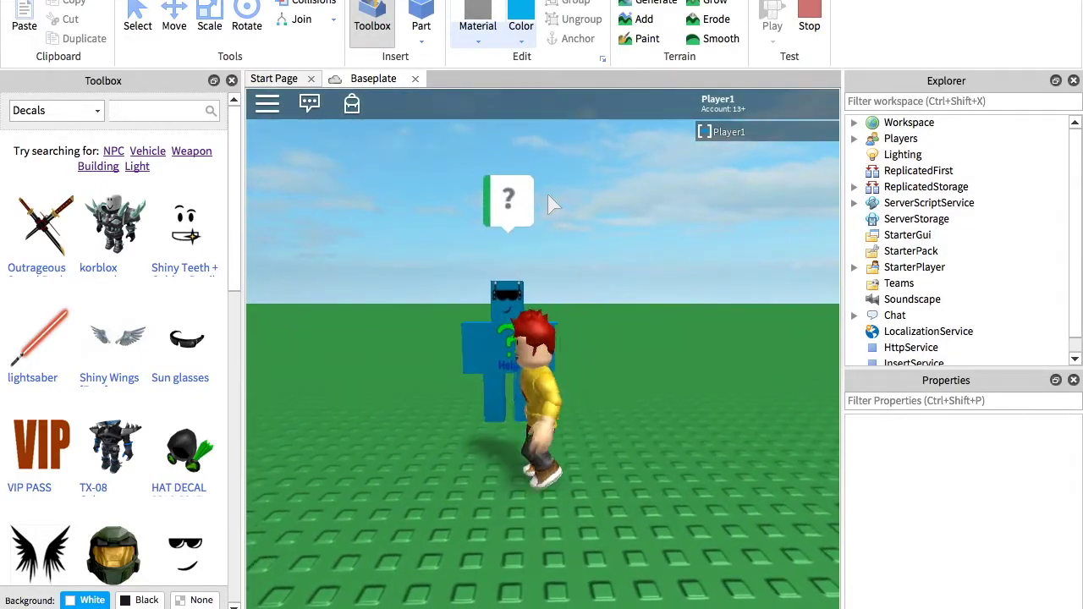
pyautogui.click(508, 200)
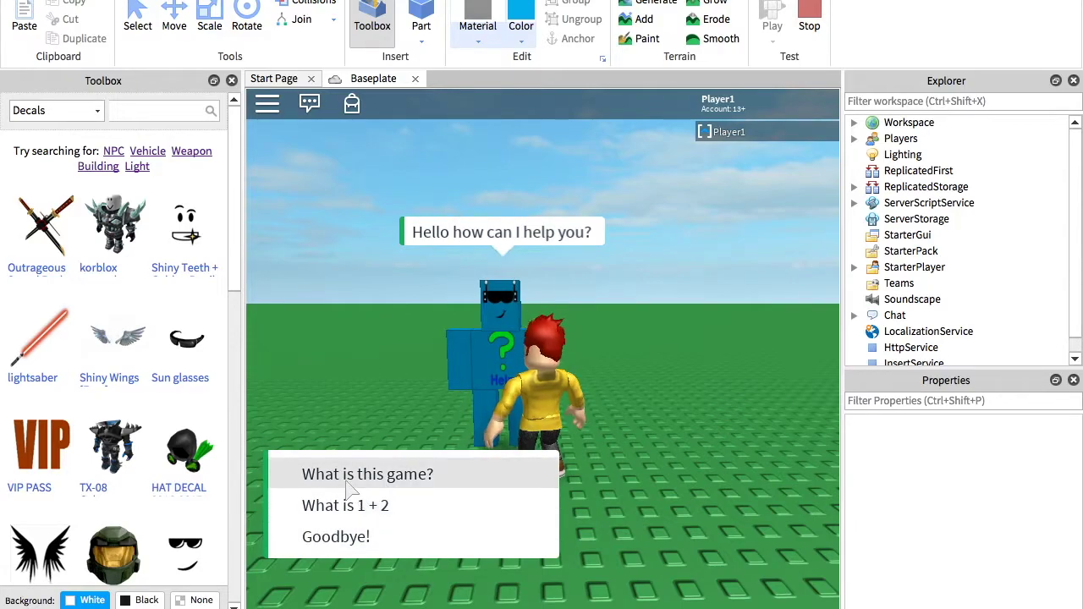
pyautogui.click(342, 511)
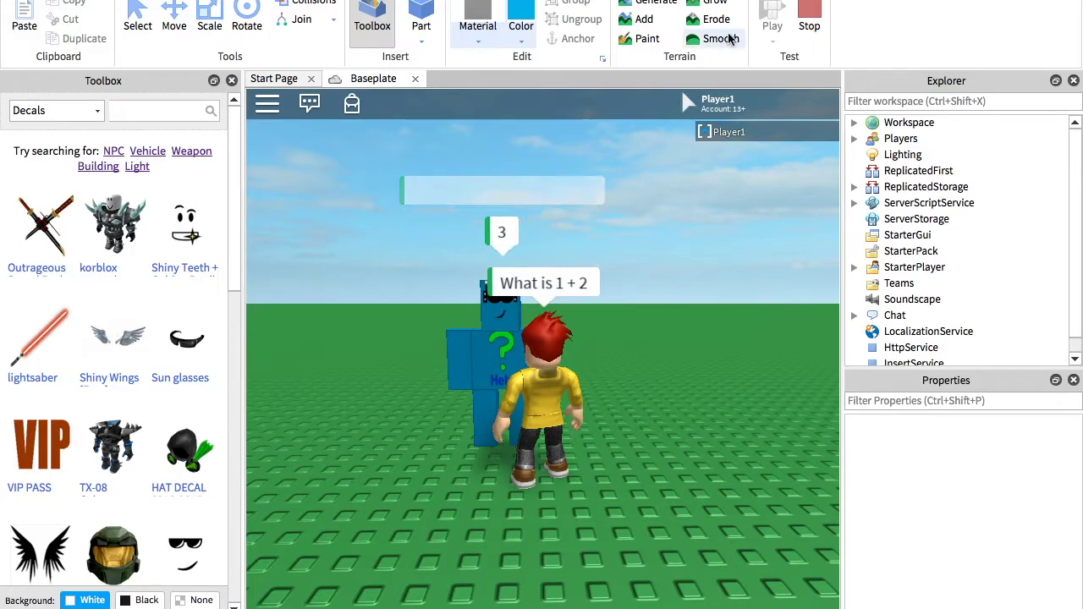
# Step: Walk the avatar around in front of the blue character and start its dialog again
pyautogui.press('s')
pyautogui.press('d')
pyautogui.press('w')
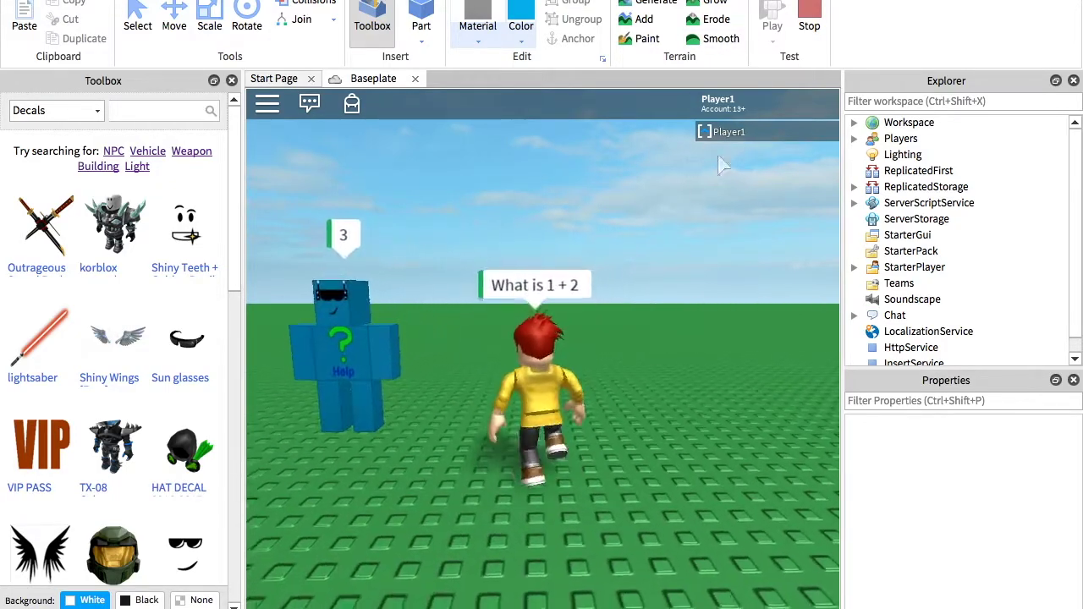
pyautogui.press('a')
pyautogui.press('w')
pyautogui.click(386, 180)
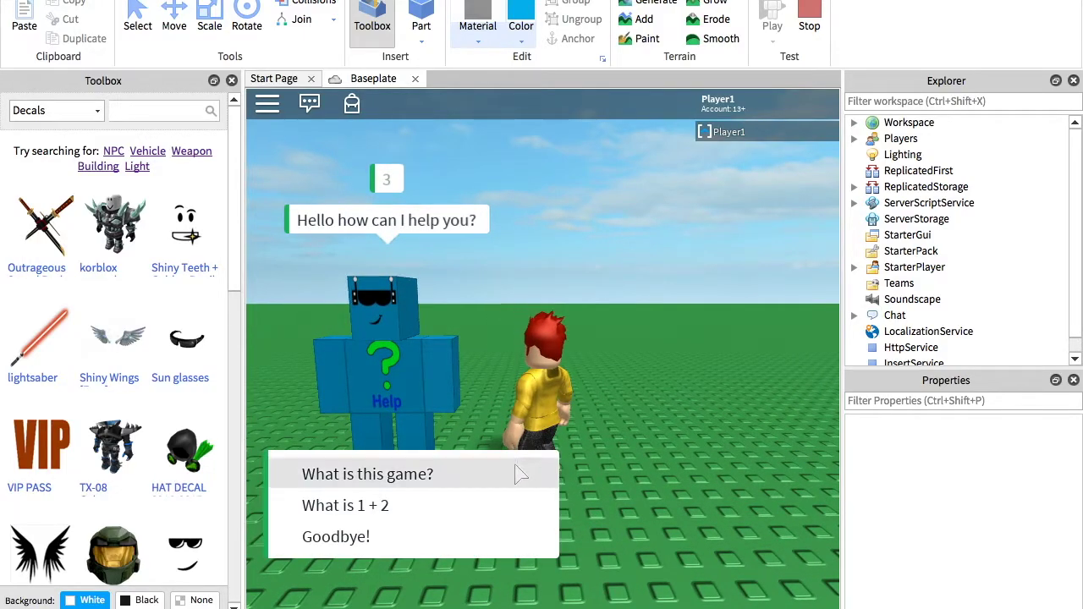
# Step: Ask the blue character "What is this game?" in its dialog, walk the avatar briefly and end the playtest
pyautogui.click(515, 473)
pyautogui.press('s')
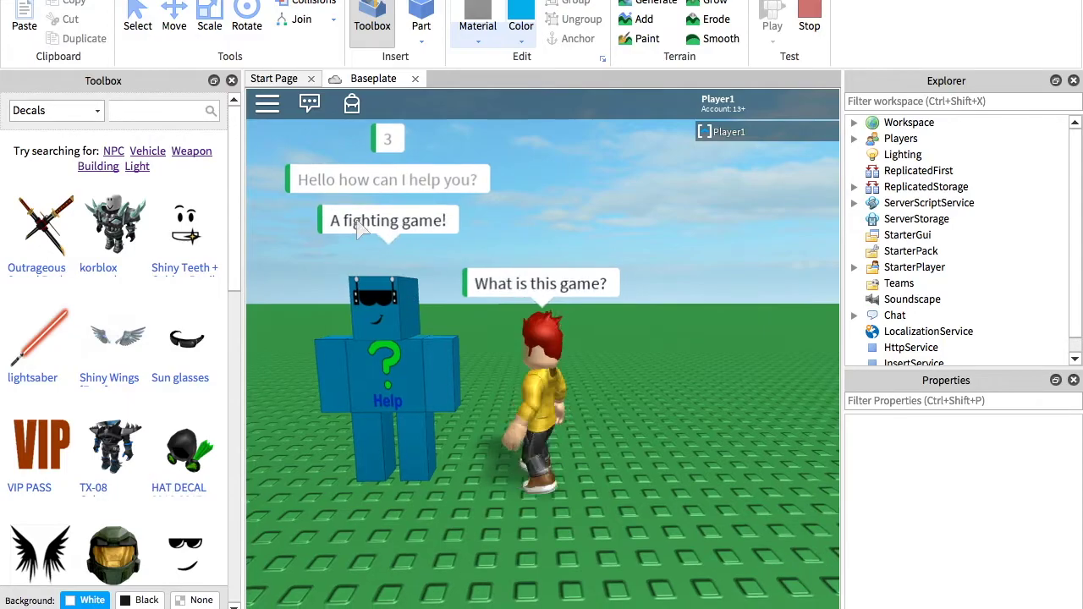
pyautogui.press('w')
pyautogui.click(809, 25)
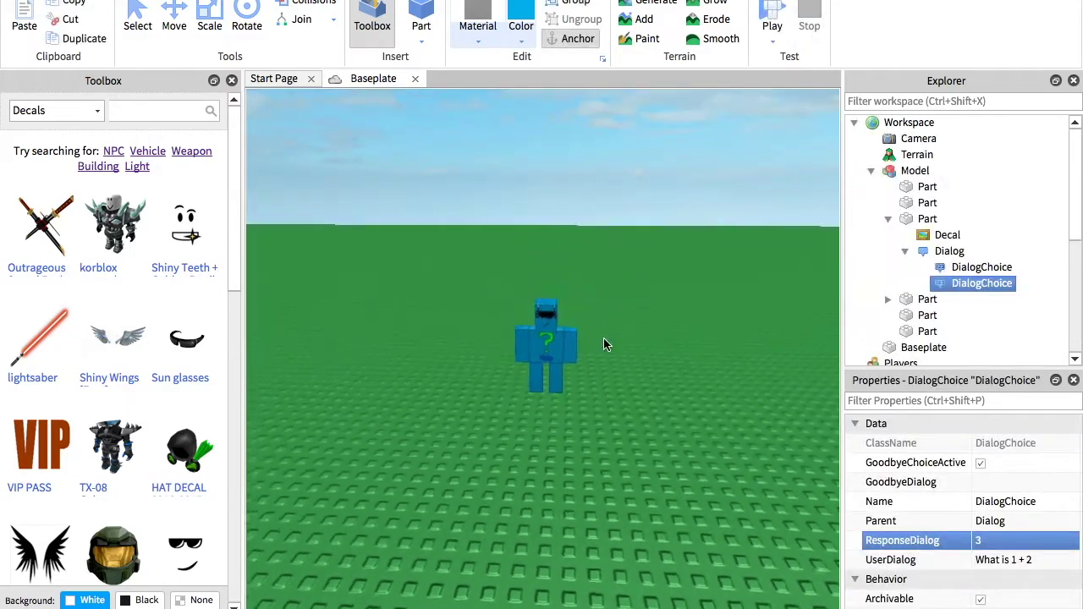
pyautogui.click(606, 338)
pyautogui.scroll(5, 606, 338)
pyautogui.click(970, 282)
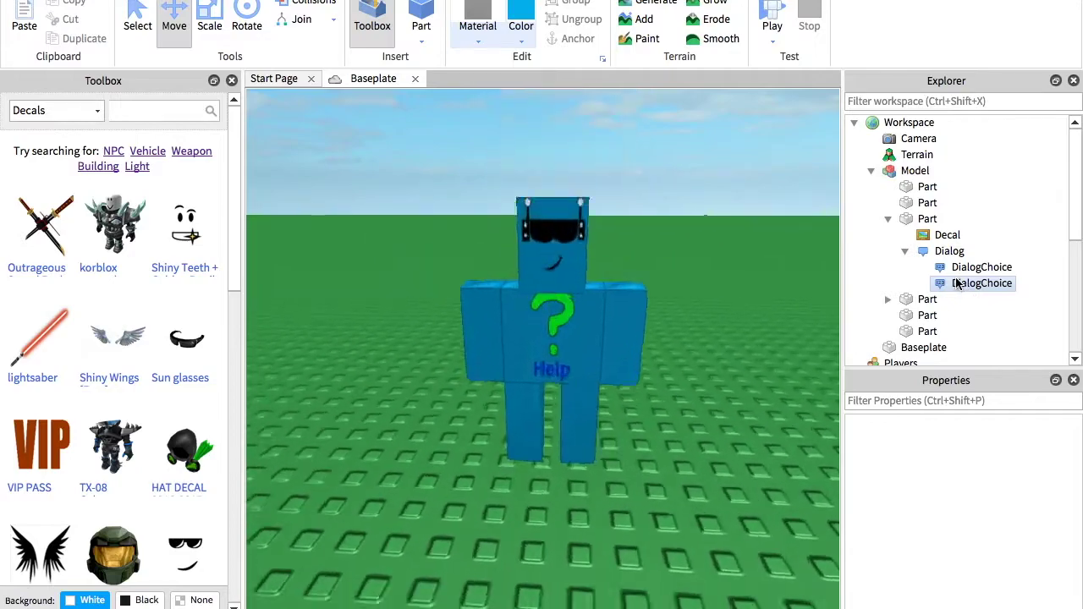
pyautogui.press('s')
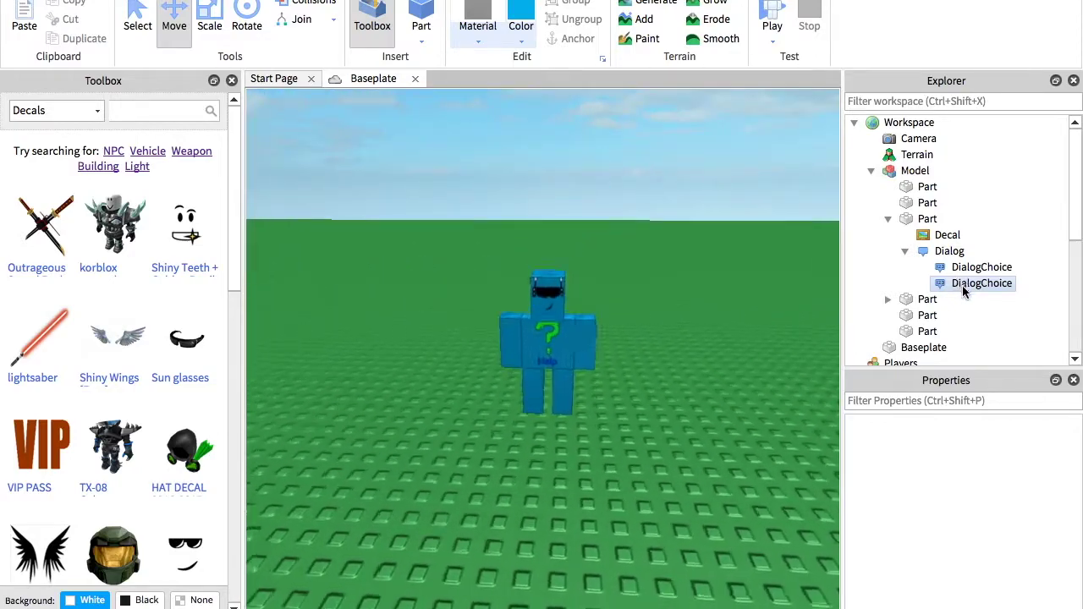
pyautogui.press('w')
pyautogui.press('s')
pyautogui.press('w')
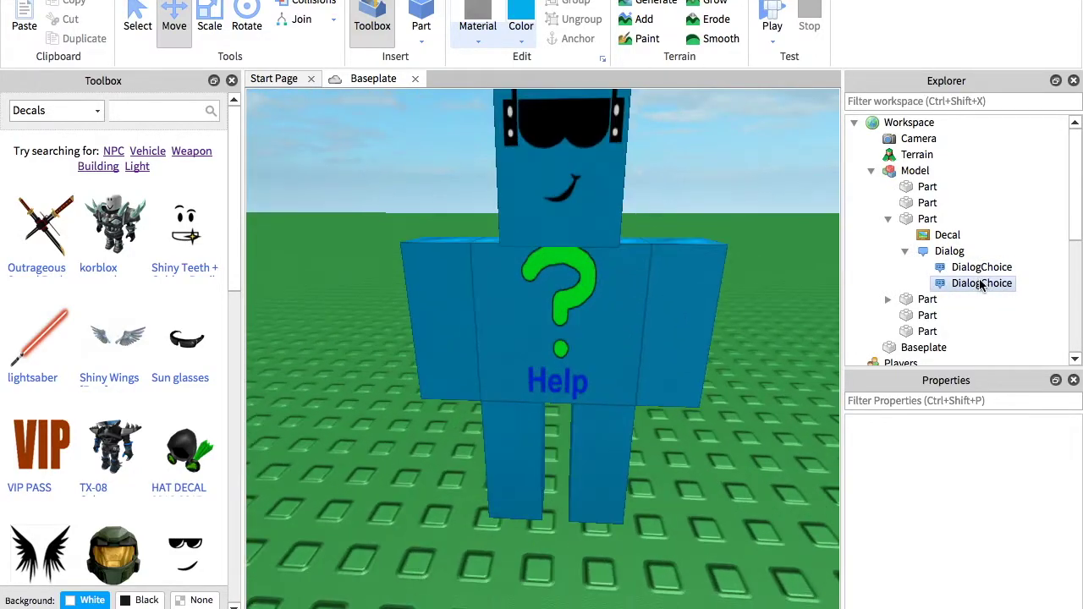
pyautogui.press('s')
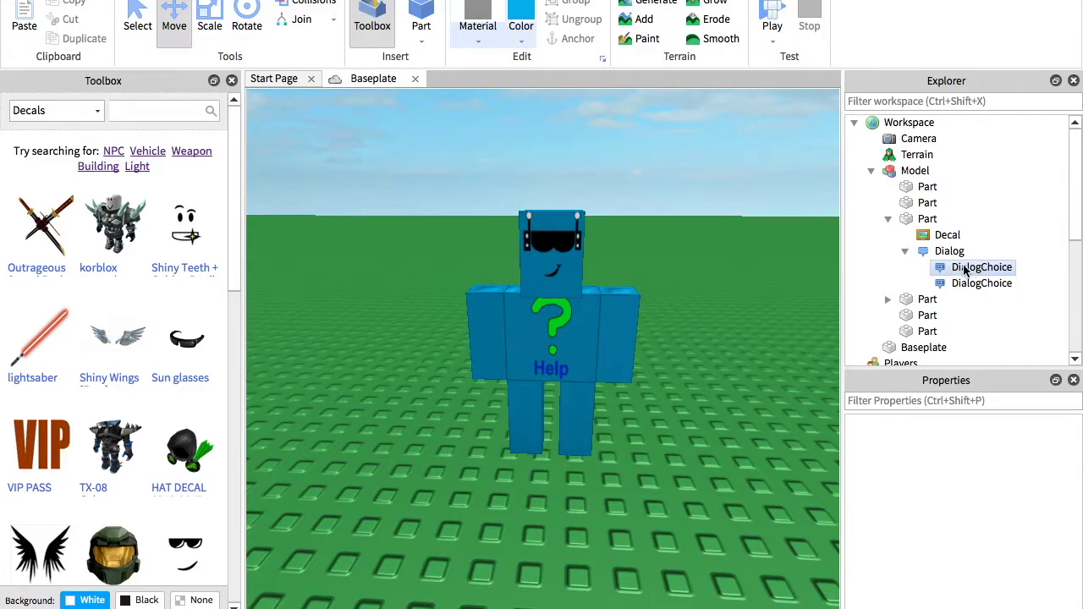
pyautogui.click(974, 252)
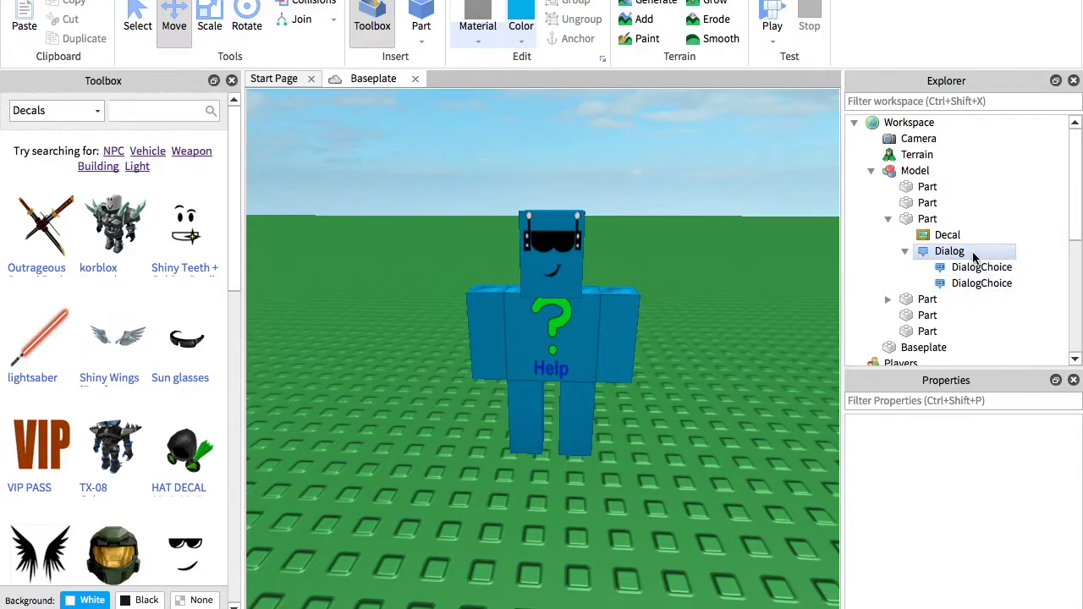
pyautogui.click(980, 285)
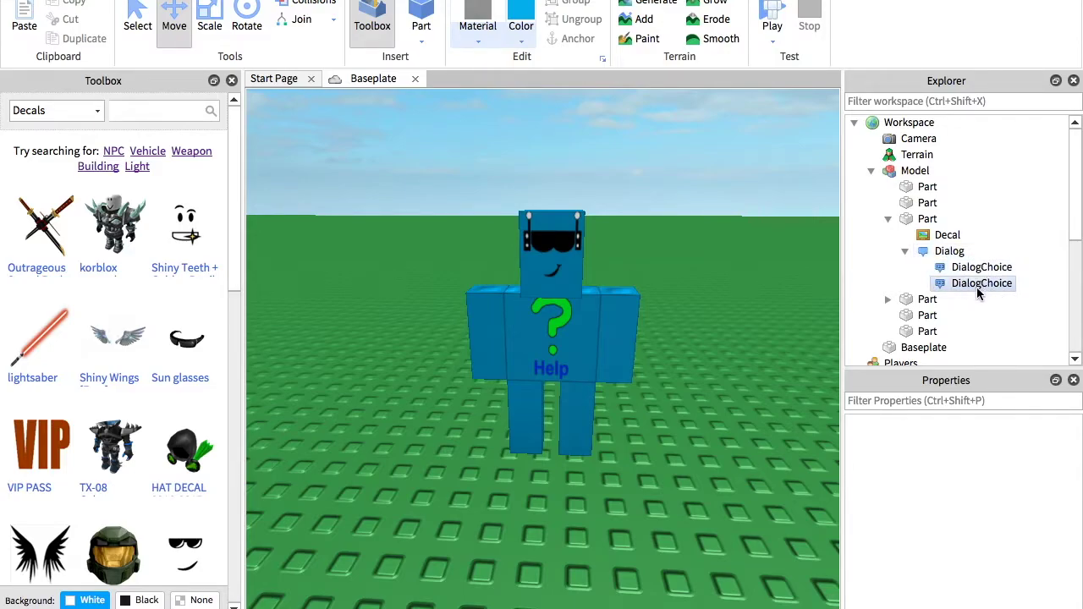
pyautogui.keyDown('ctrl'); pyautogui.click(980, 285); pyautogui.keyUp('ctrl')
pyautogui.scroll(-3, 734, 287)
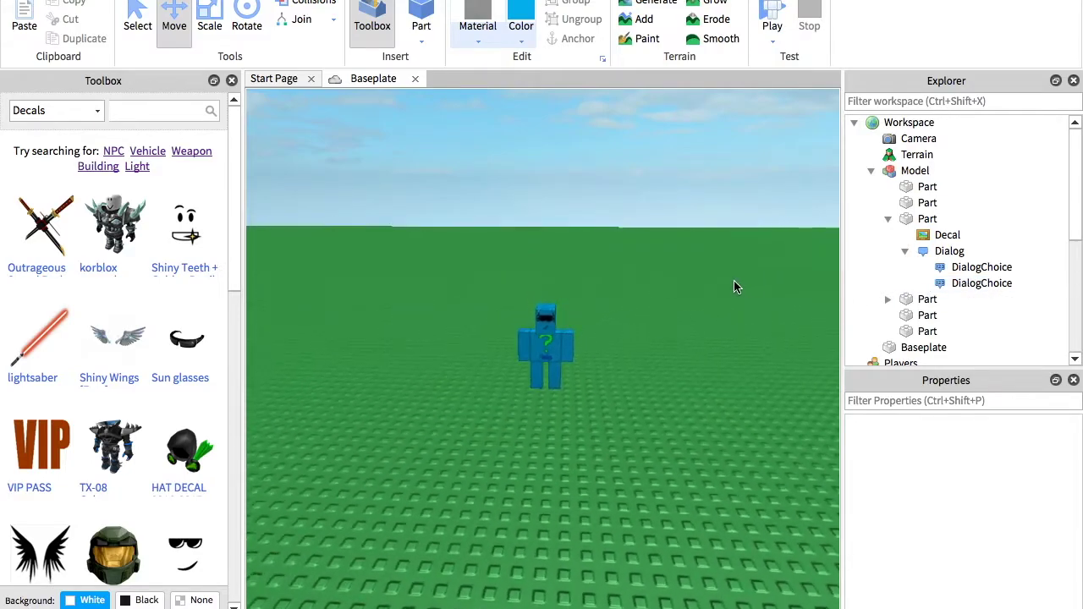
pyautogui.scroll(3, 733, 287)
pyautogui.scroll(-3, 739, 286)
pyautogui.scroll(2, 738, 287)
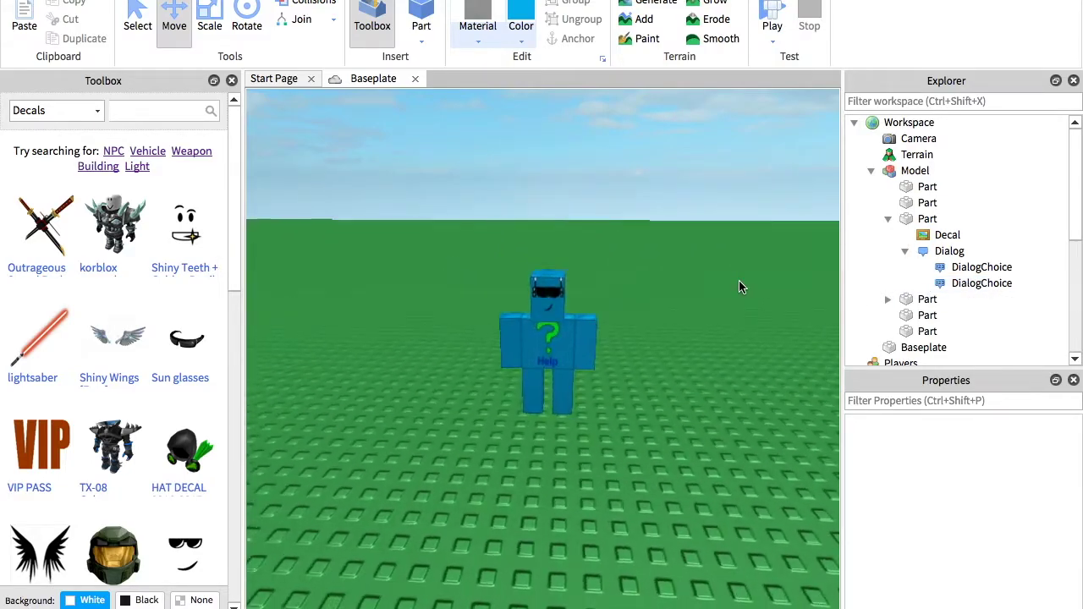
pyautogui.scroll(2, 739, 287)
pyautogui.scroll(-2, 762, 283)
pyautogui.scroll(2, 780, 282)
pyautogui.scroll(-1, 753, 285)
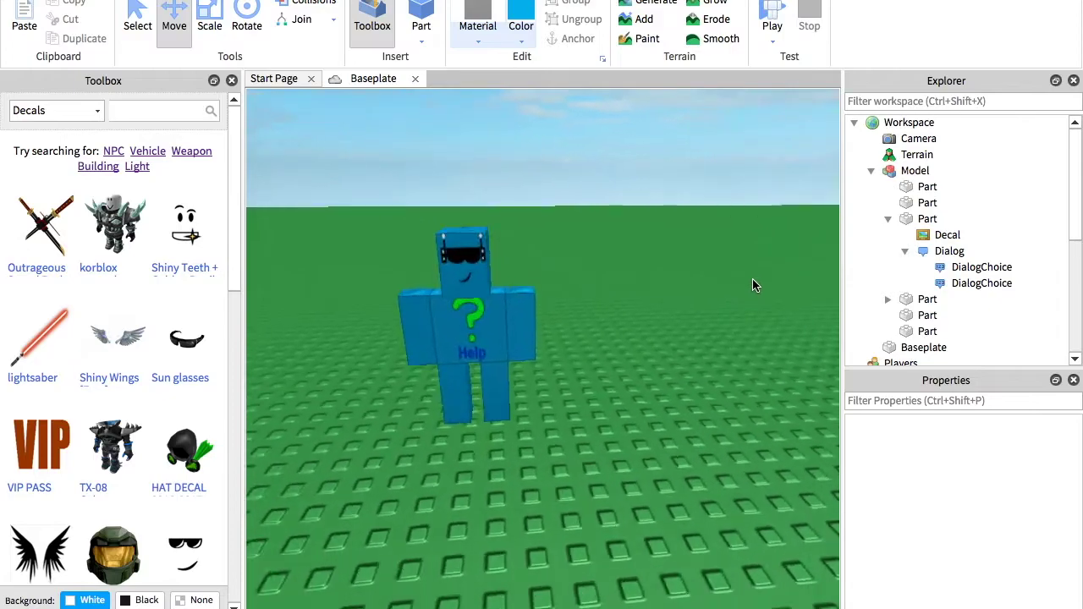
pyautogui.scroll(-2, 753, 285)
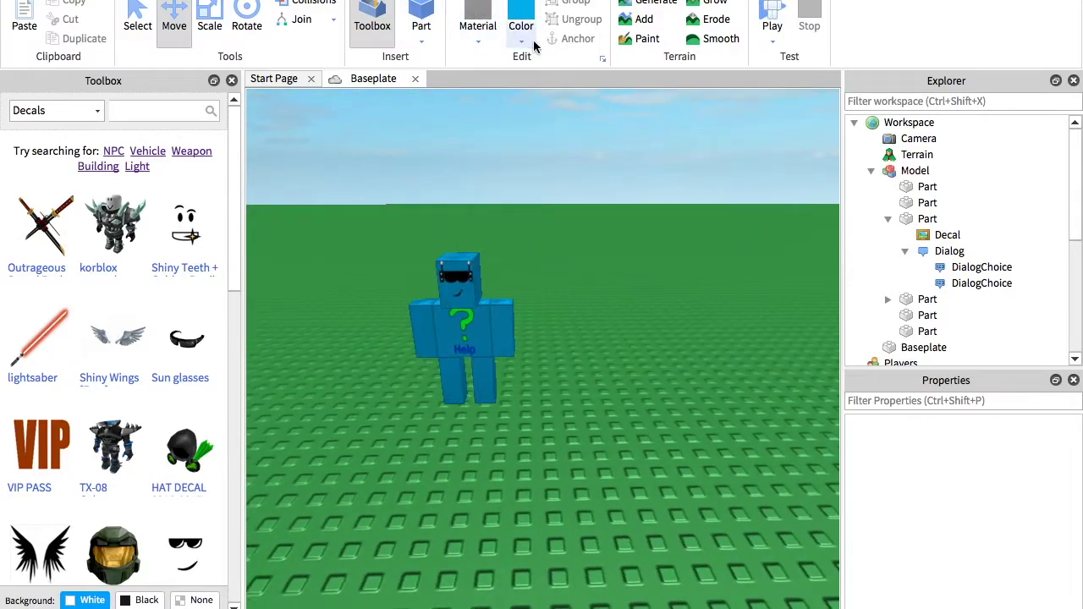
# Step: Insert a new block part coloured CGA brown with the Wood material
pyautogui.click(522, 44)
pyautogui.click(556, 250)
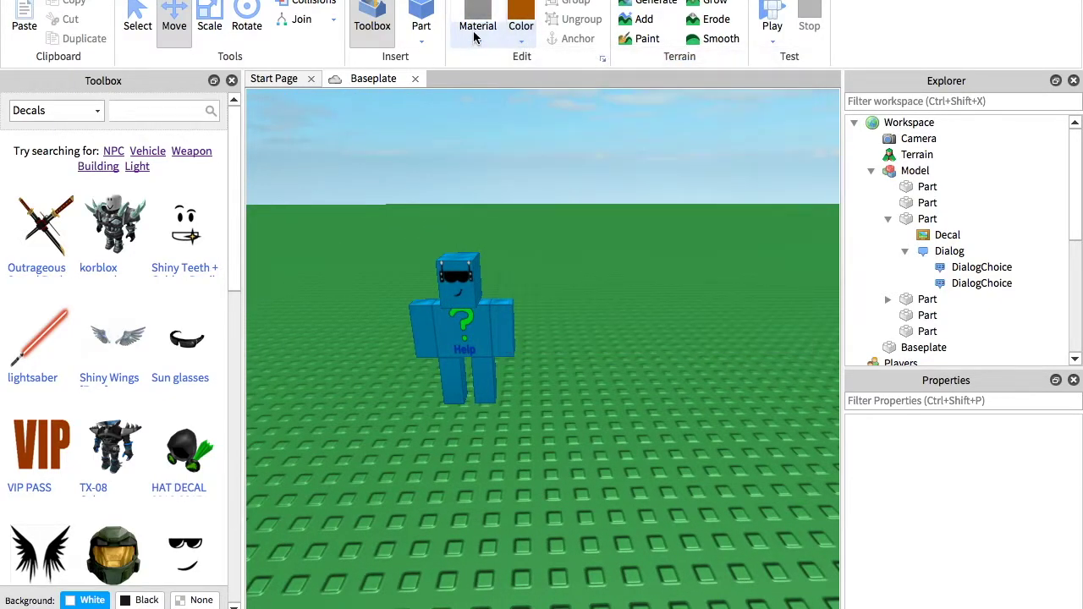
pyautogui.click(478, 38)
pyautogui.click(501, 82)
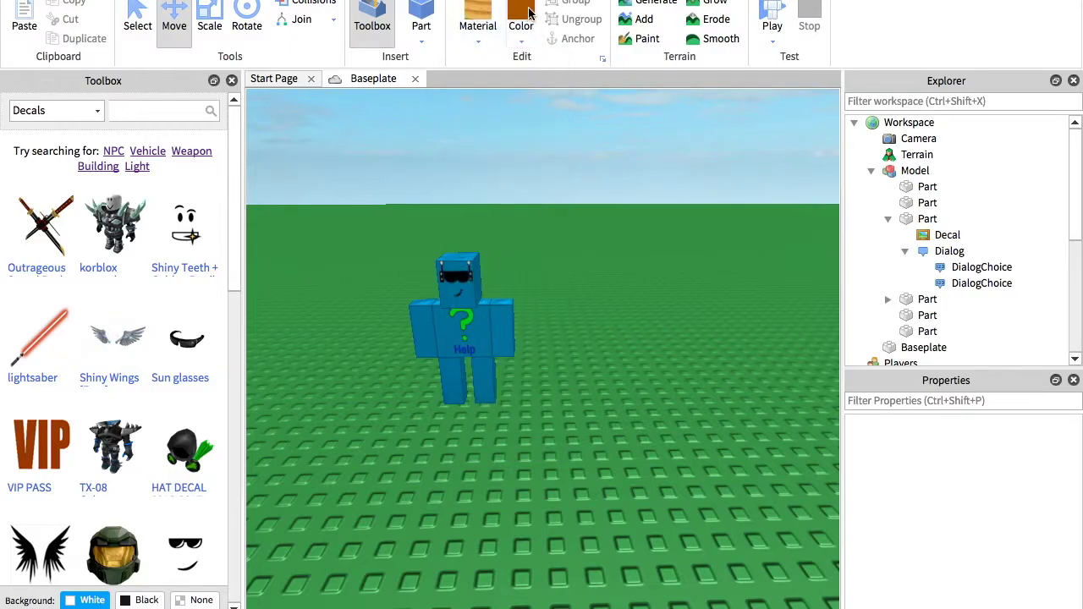
pyautogui.click(425, 8)
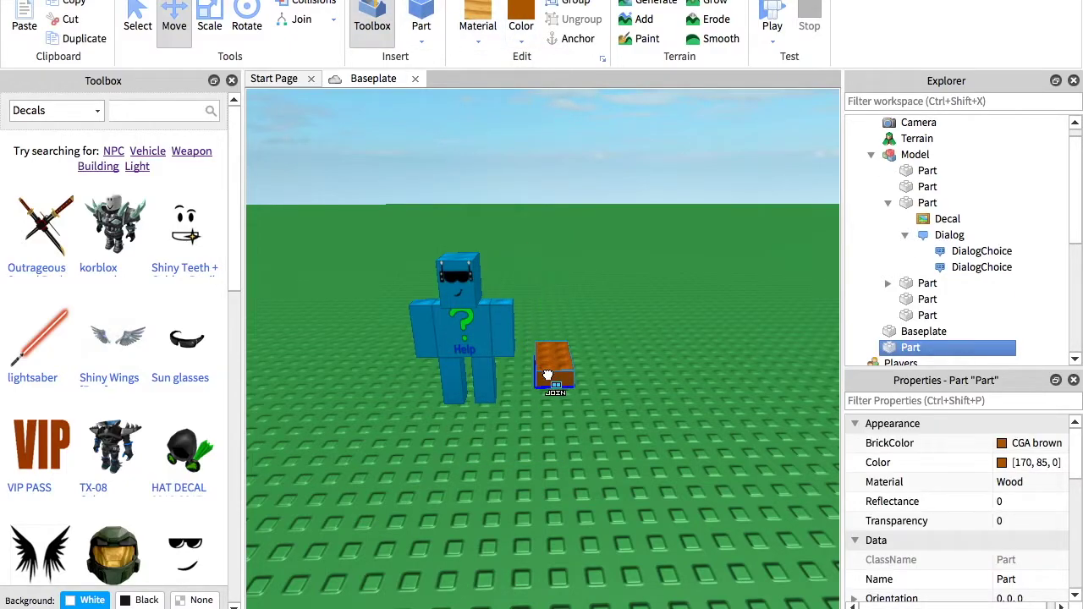
# Step: Place the brown wooden part in front of the blue character and scale it up into a desk reaching the character's chest
pyautogui.moveTo(548, 375); pyautogui.dragTo(407, 432)
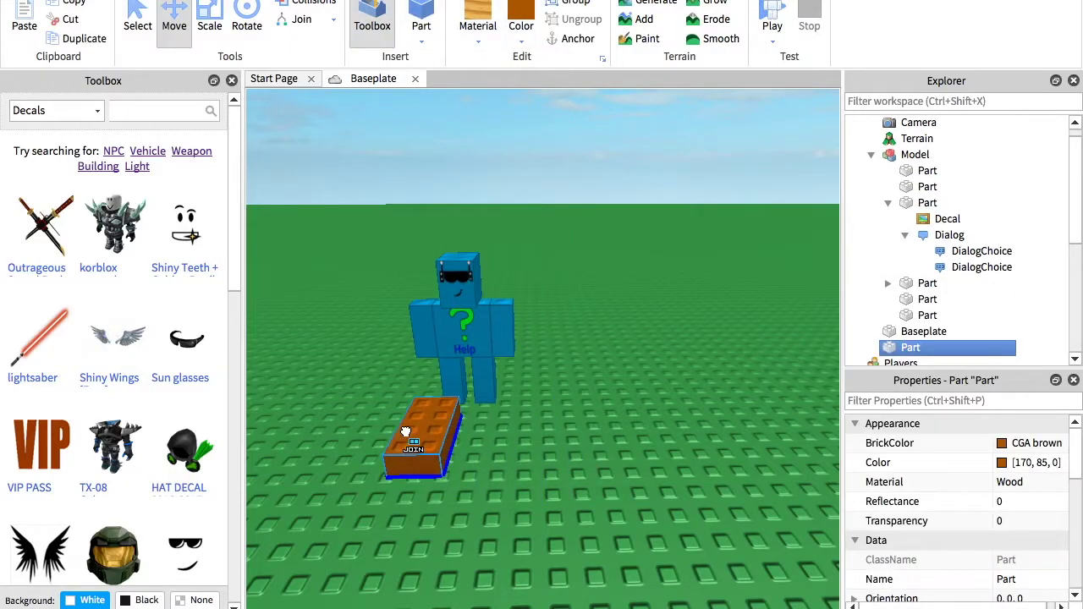
pyautogui.click(210, 26)
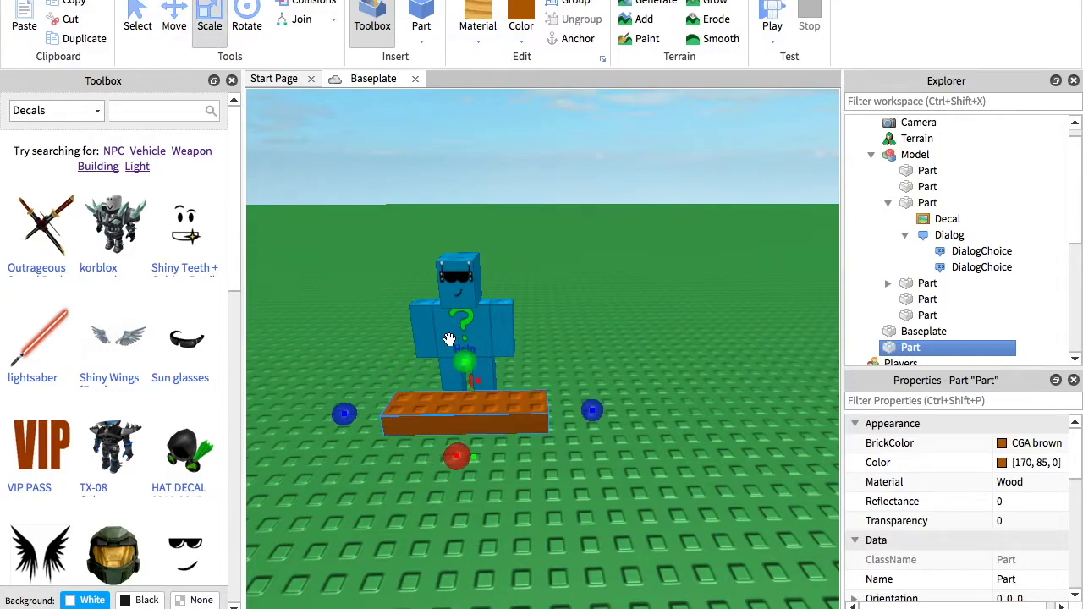
pyautogui.moveTo(467, 339); pyautogui.dragTo(464, 307)
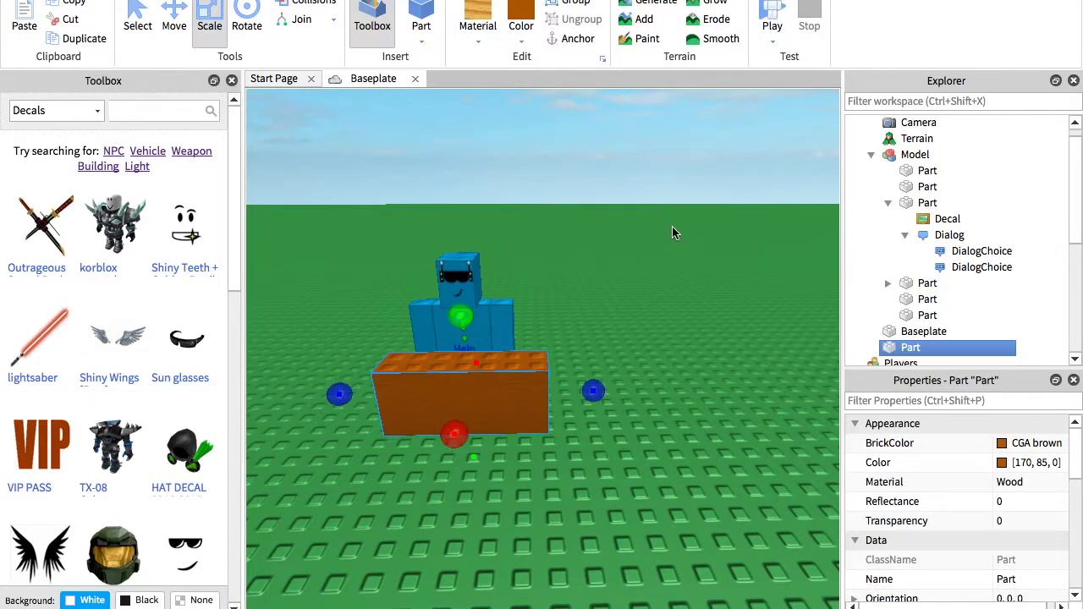
pyautogui.press('a')
pyautogui.click(700, 233)
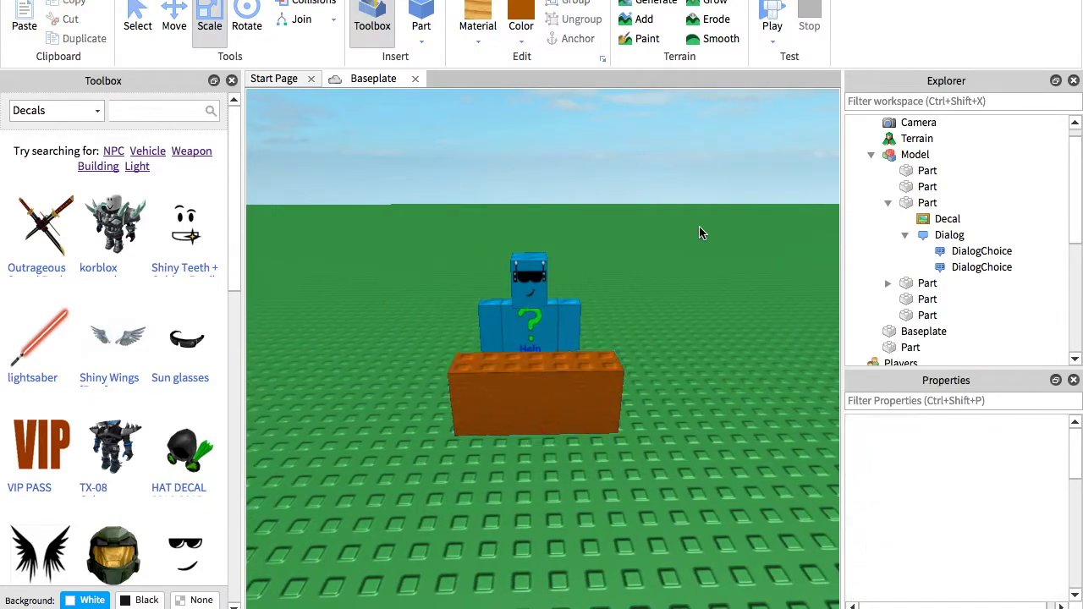
pyautogui.moveTo(700, 232); pyautogui.dragTo(699, 227, button='right')
pyautogui.press('w')
pyautogui.press('s')
pyautogui.press('s')
pyautogui.press('w')
pyautogui.press('s')
pyautogui.press('w')
pyautogui.press('s')
pyautogui.press('w')
pyautogui.press('s')
pyautogui.press('w')
pyautogui.press('s')
pyautogui.press('w')
pyautogui.press('s')
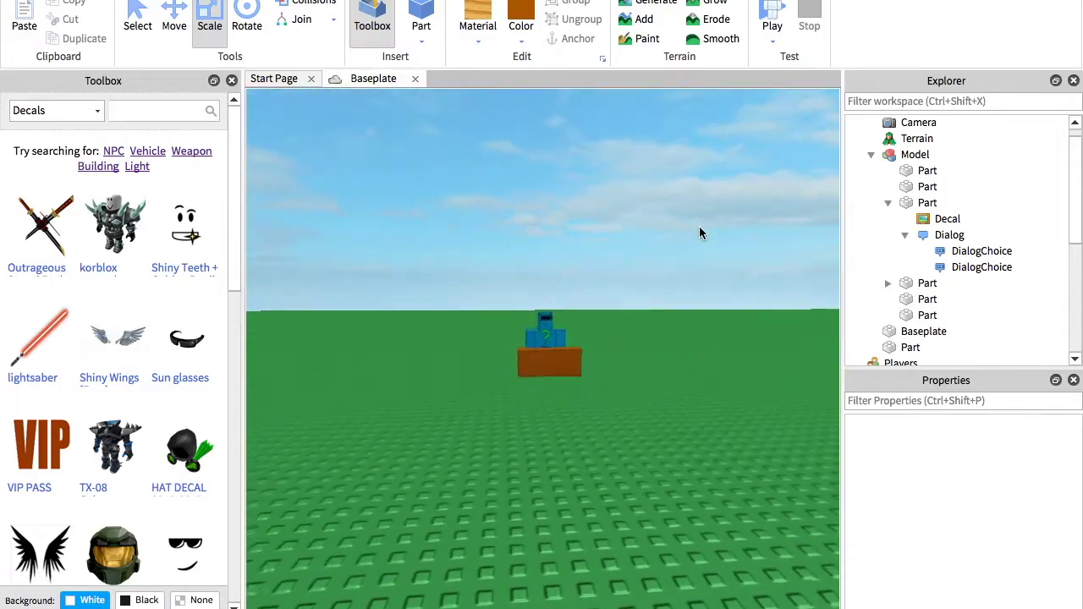
pyautogui.scroll(6, 699, 229)
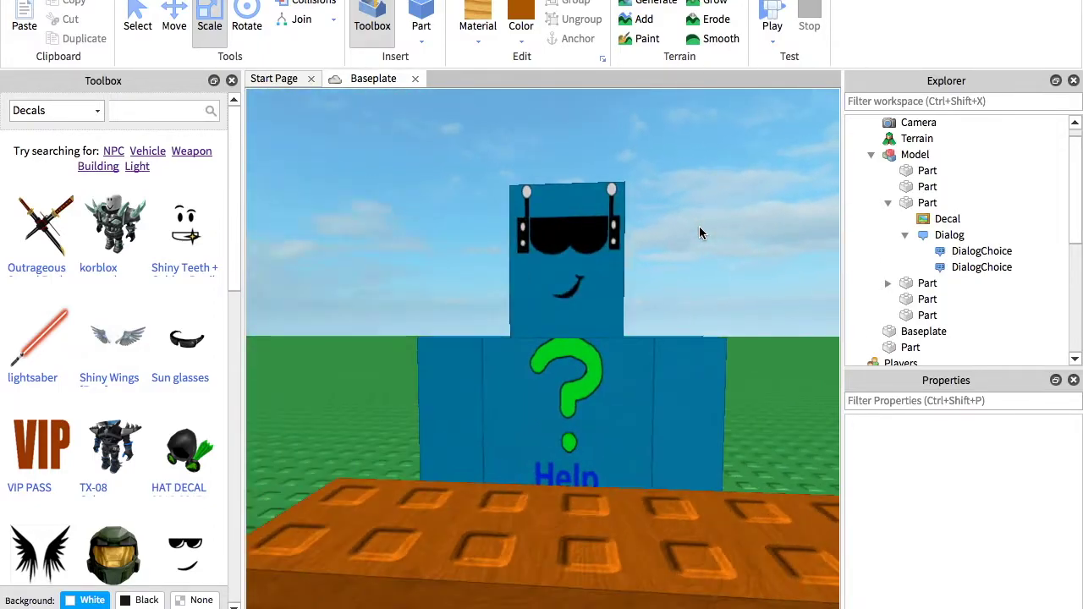
pyautogui.scroll(-5, 699, 232)
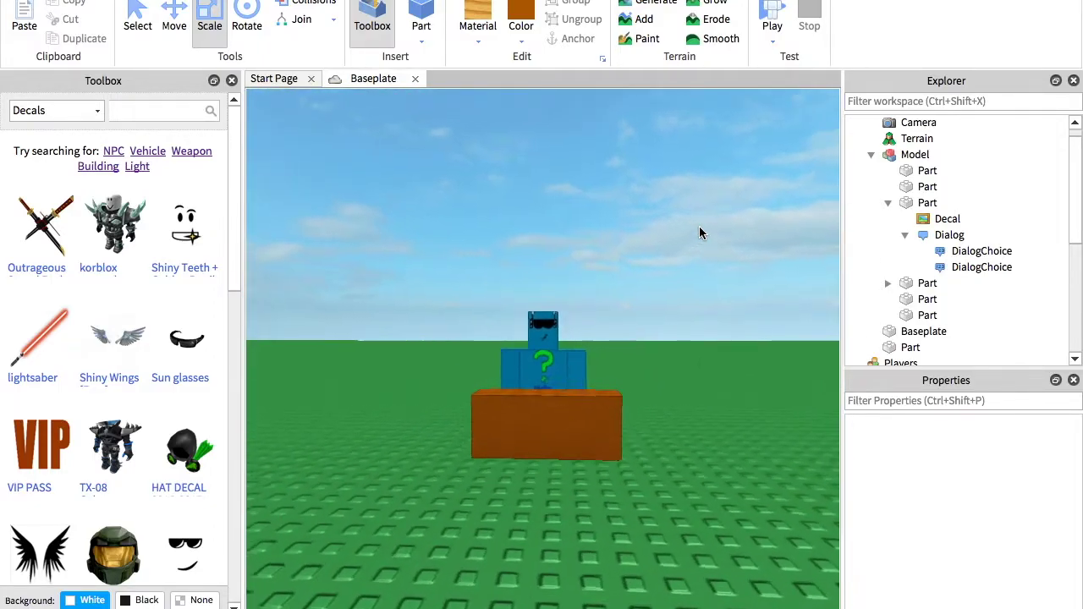
pyautogui.scroll(4, 699, 233)
pyautogui.scroll(-3, 699, 233)
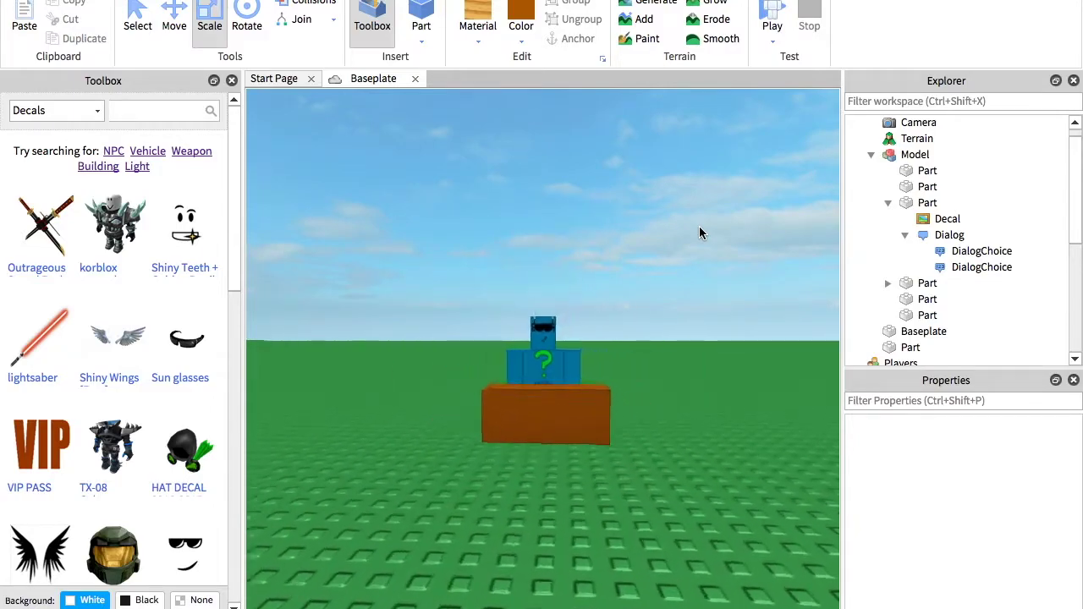
pyautogui.scroll(3, 699, 233)
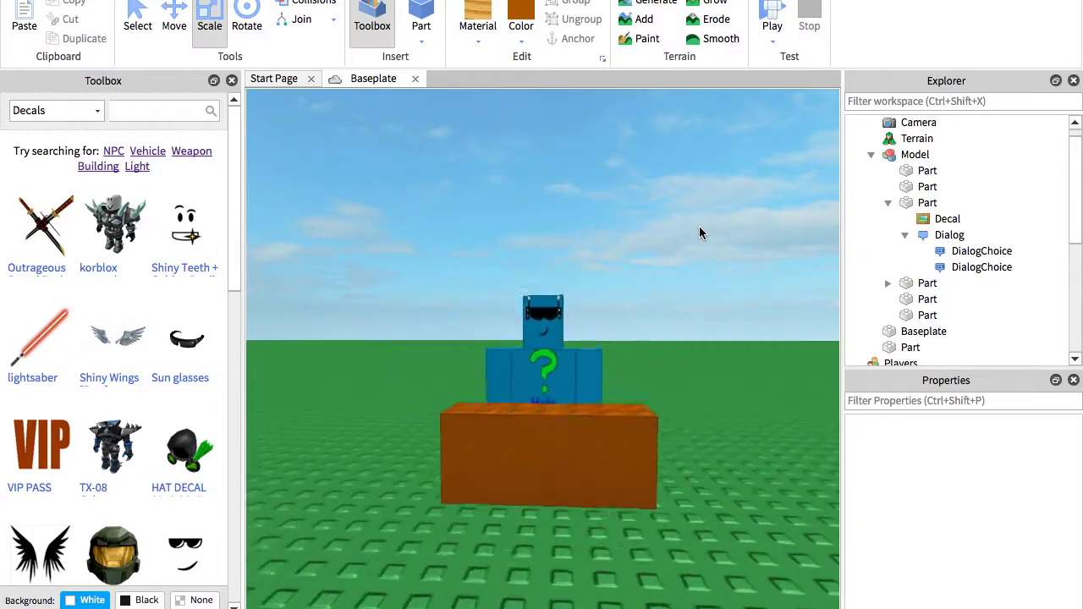
pyautogui.scroll(-1, 699, 233)
pyautogui.scroll(2, 587, 367)
pyautogui.scroll(-2, 537, 358)
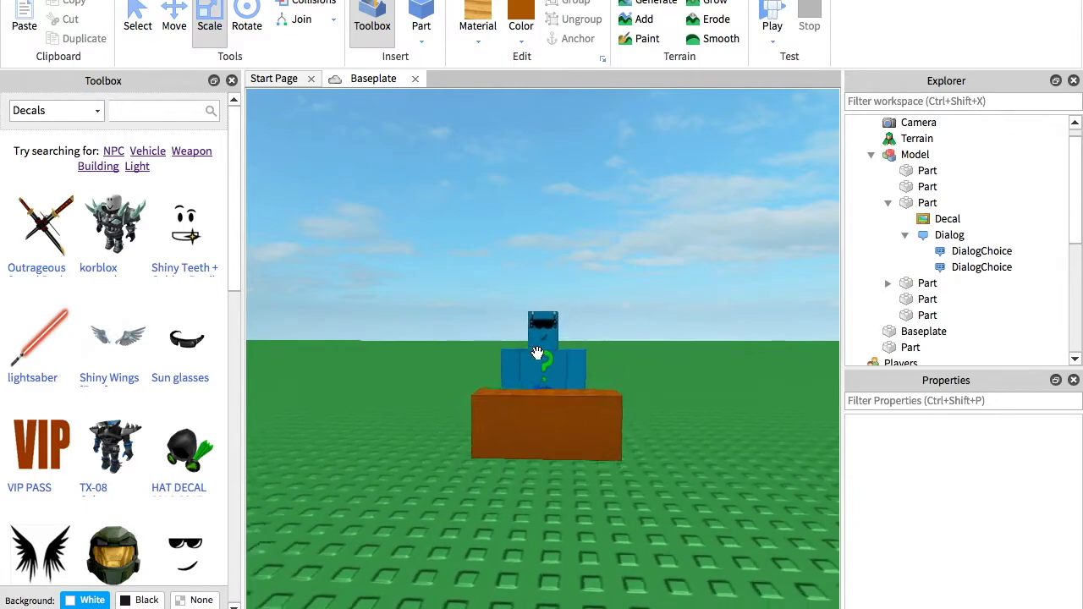
pyautogui.scroll(4, 479, 379)
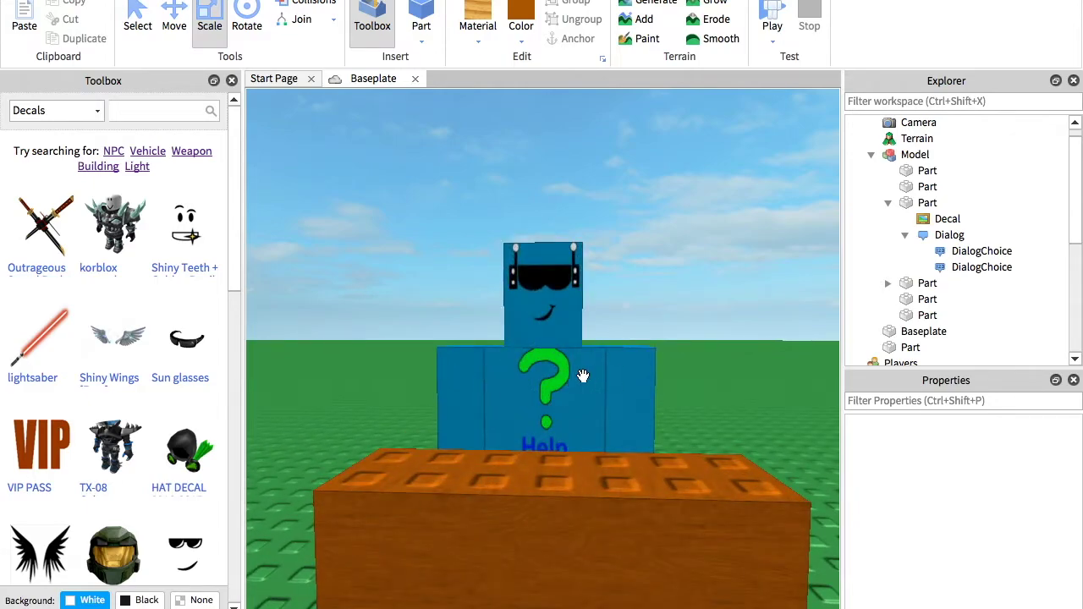
pyautogui.scroll(-4, 641, 365)
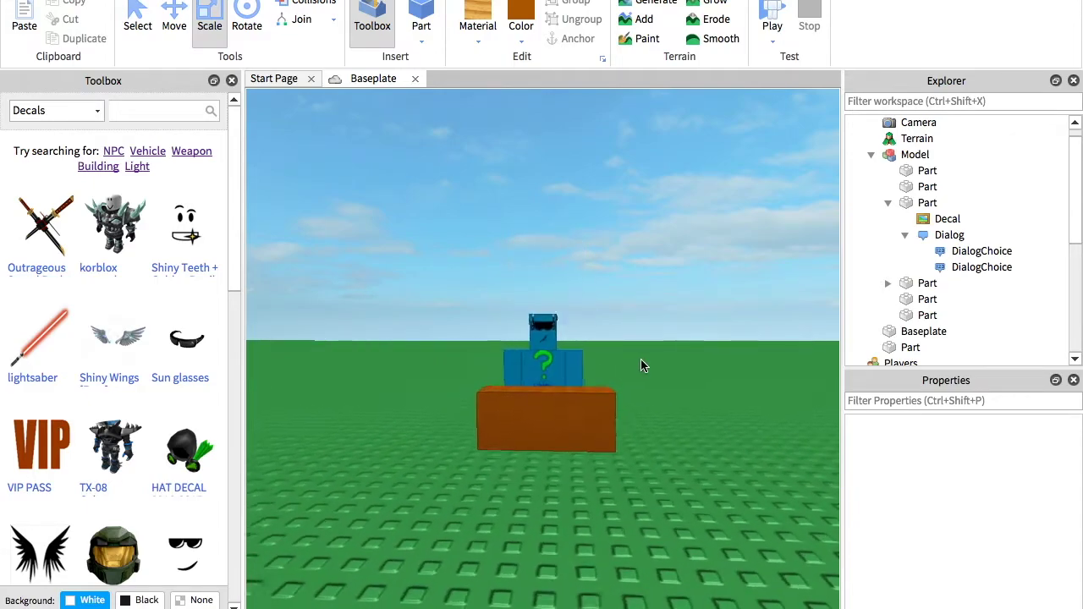
pyautogui.scroll(3, 641, 366)
pyautogui.scroll(-3, 641, 366)
pyautogui.scroll(1, 640, 366)
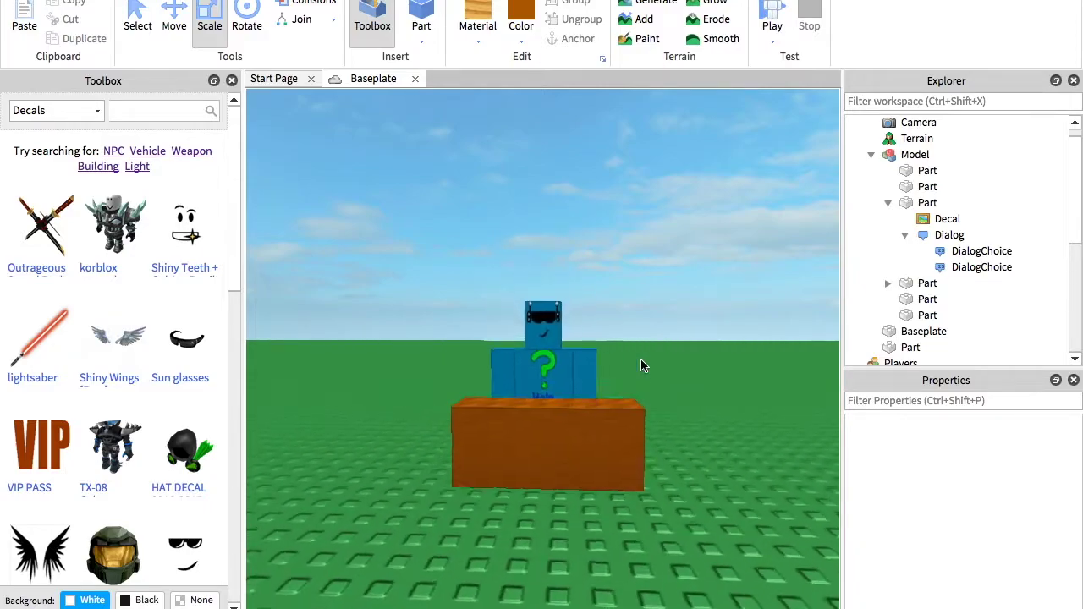
pyautogui.scroll(4, 641, 366)
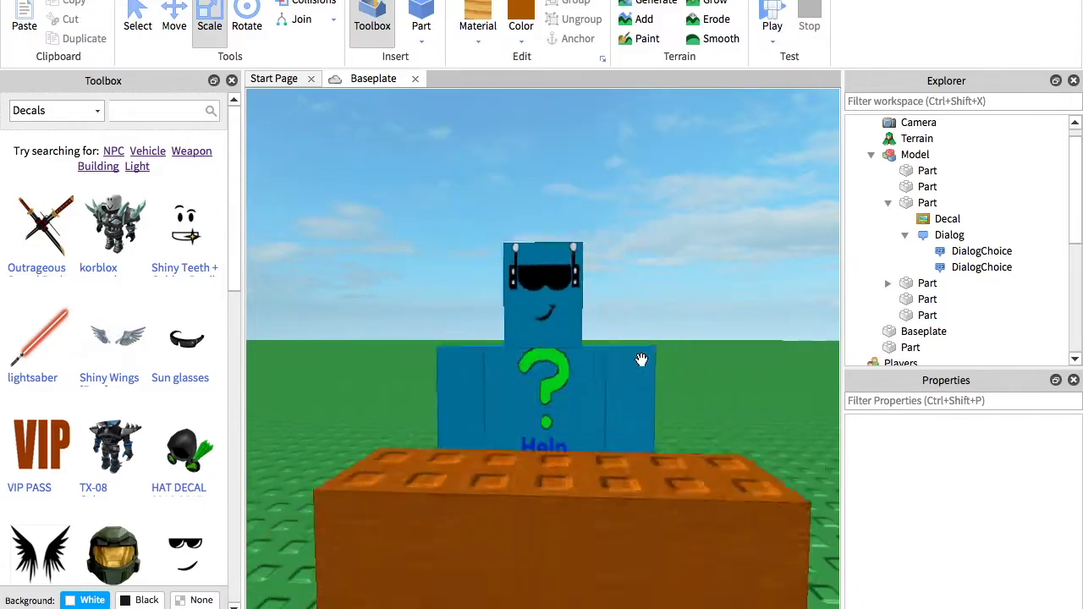
pyautogui.scroll(-5, 642, 366)
pyautogui.scroll(2, 642, 365)
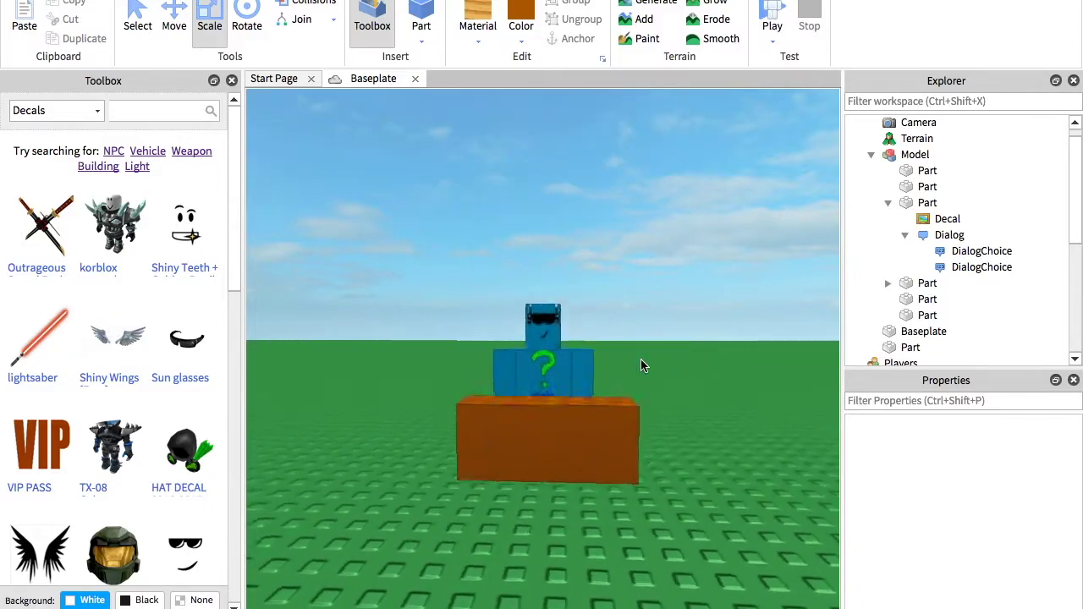
pyautogui.scroll(3, 641, 366)
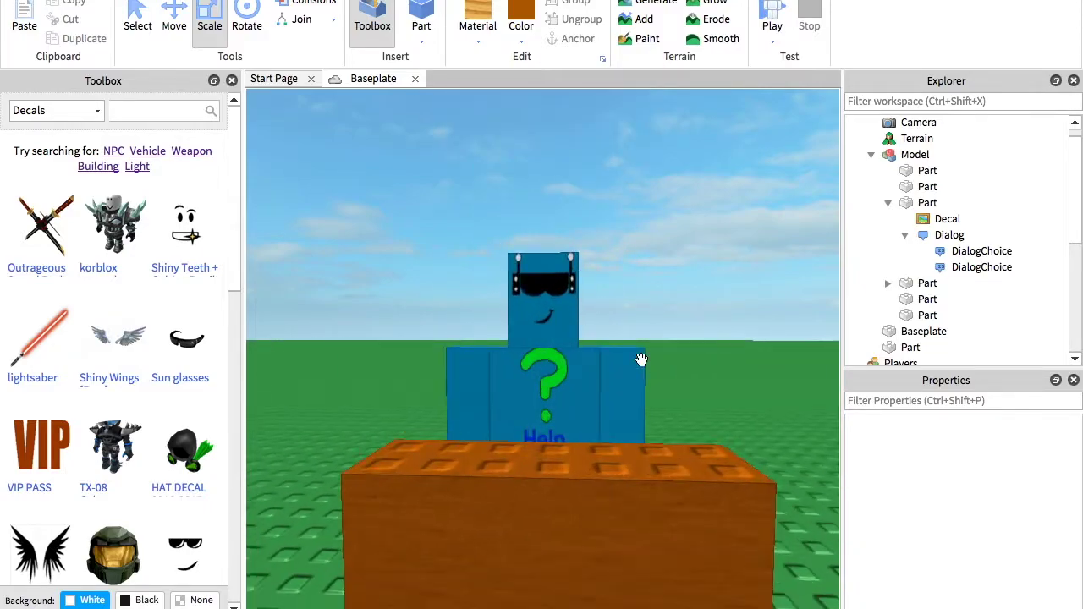
pyautogui.scroll(-1, 640, 366)
pyautogui.scroll(1, 641, 365)
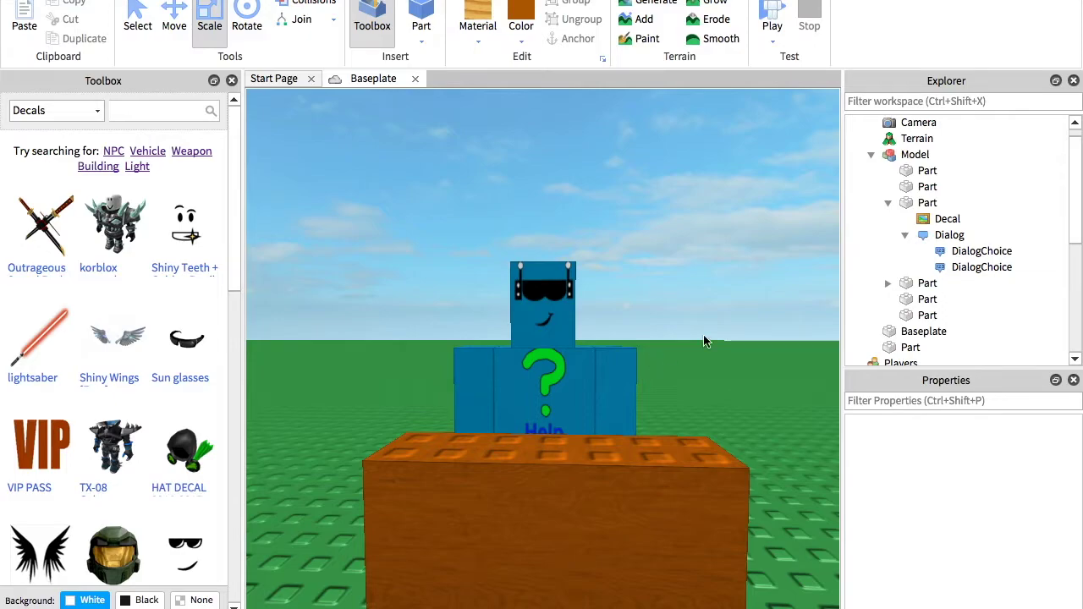